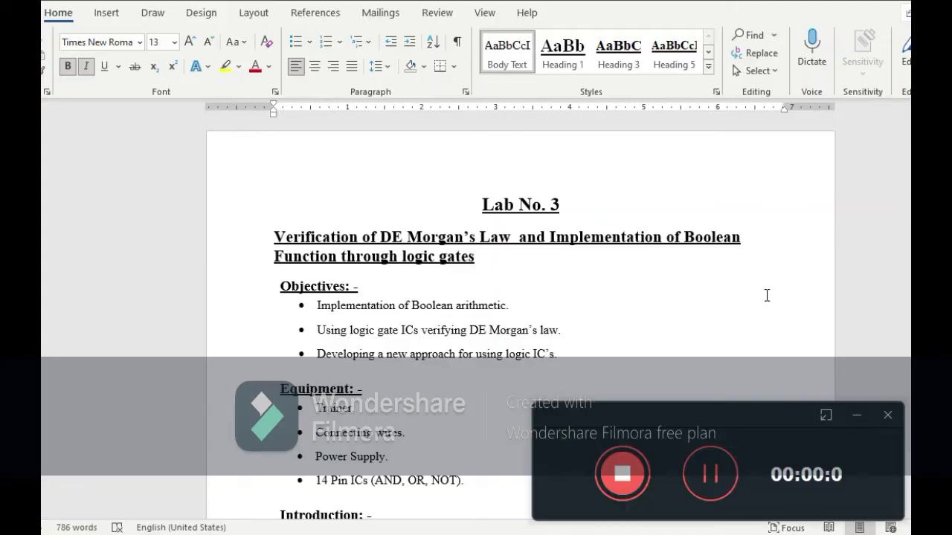
- Read through the Lab No. 3 objectives, equipment and introduction as far as the De Morgan's Law equations
click(857, 416)
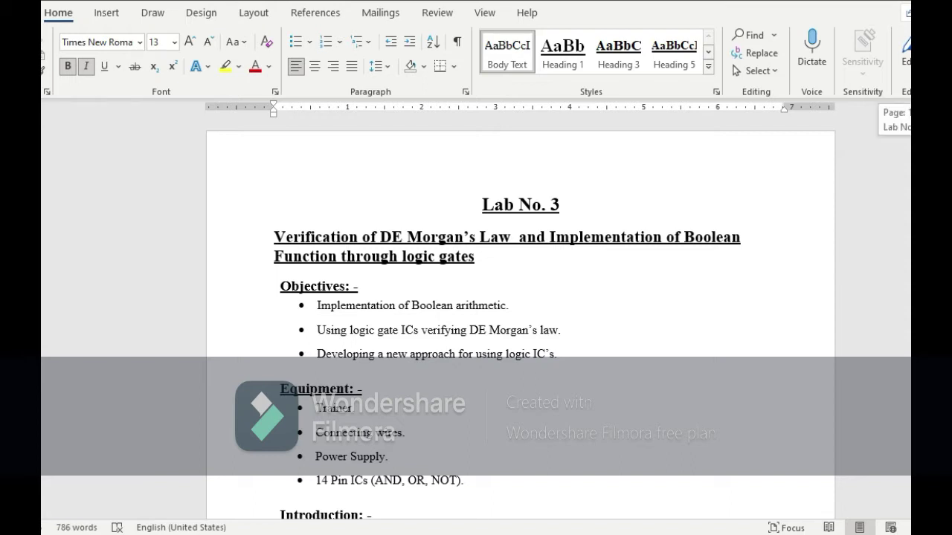
scroll(520, 320, down, 6)
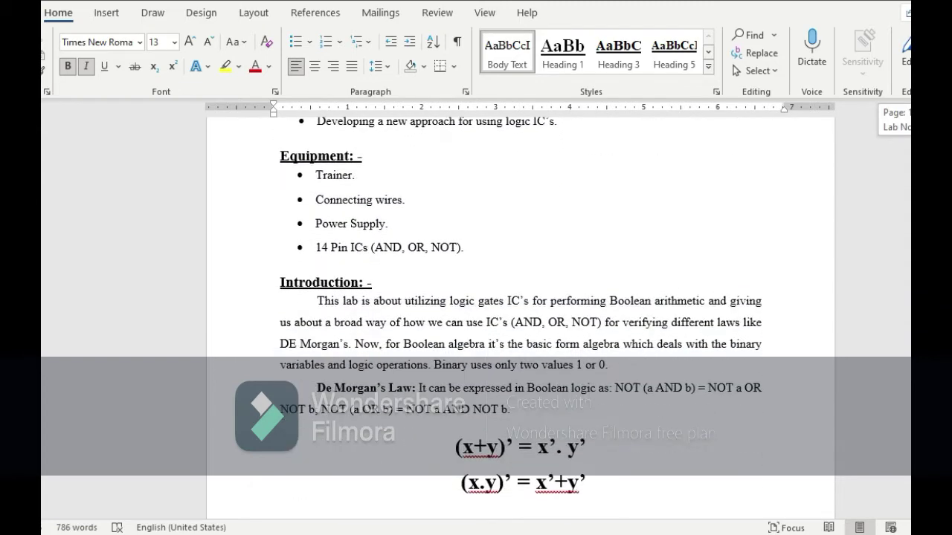
scroll(518, 318, down, 1)
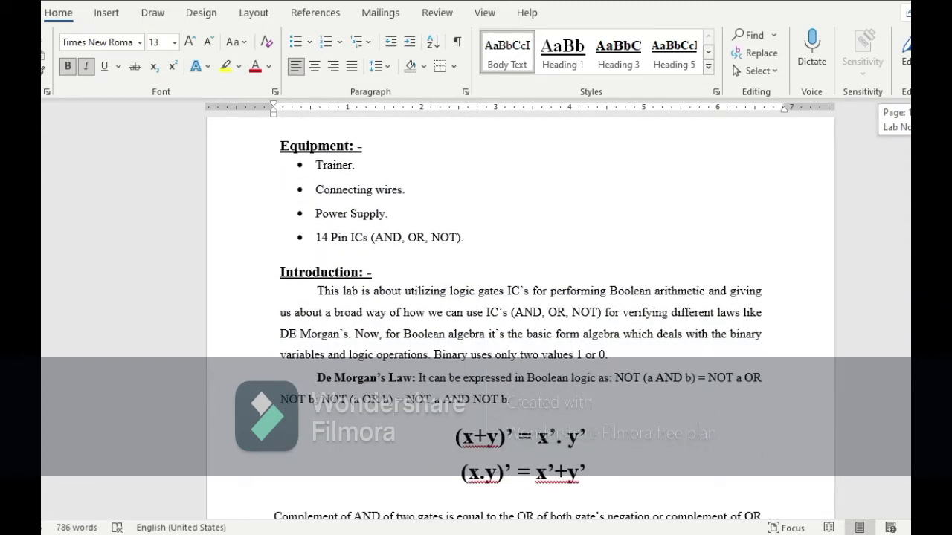
scroll(518, 318, down, 3)
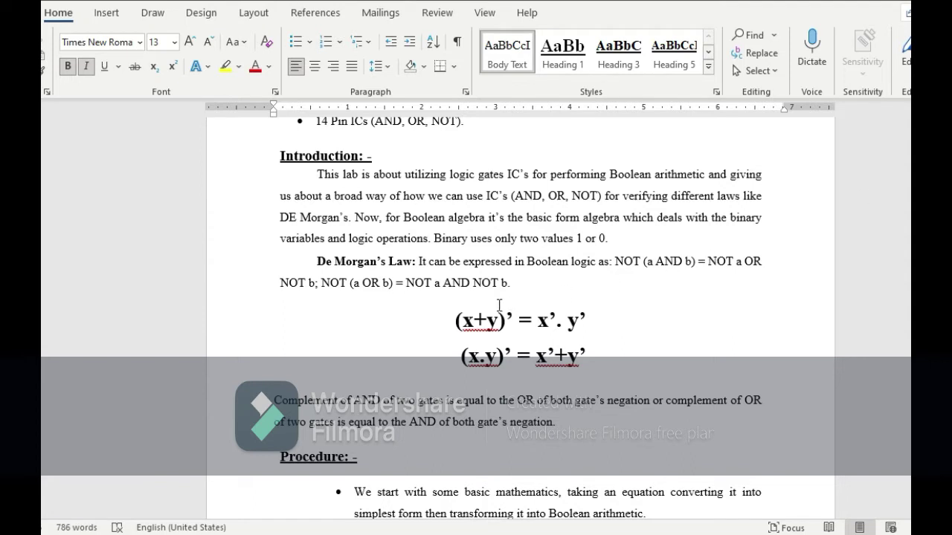
- Highlight each side of the equations (x+y)’ = x’. y’ and (x.y)’ = x’+y’ in turn to examine them
drag(446, 311, 511, 333)
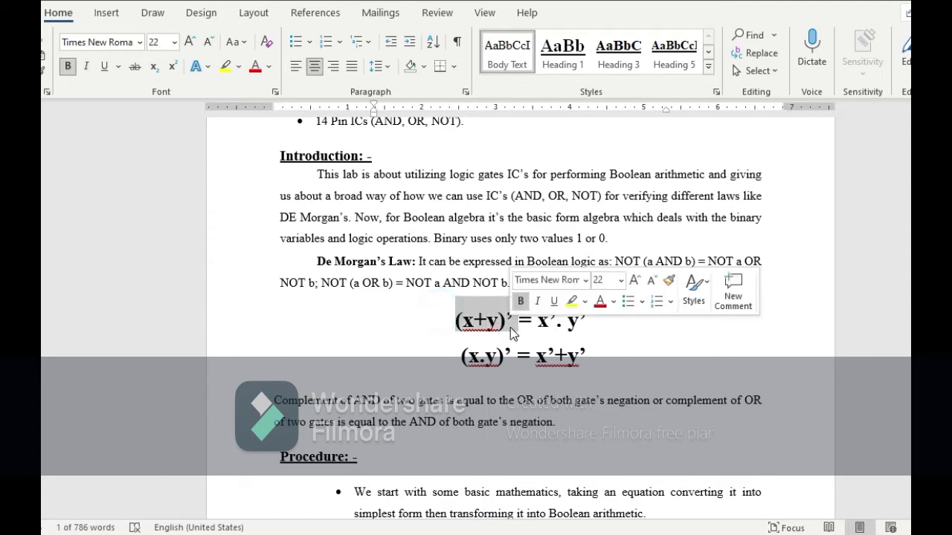
click(607, 339)
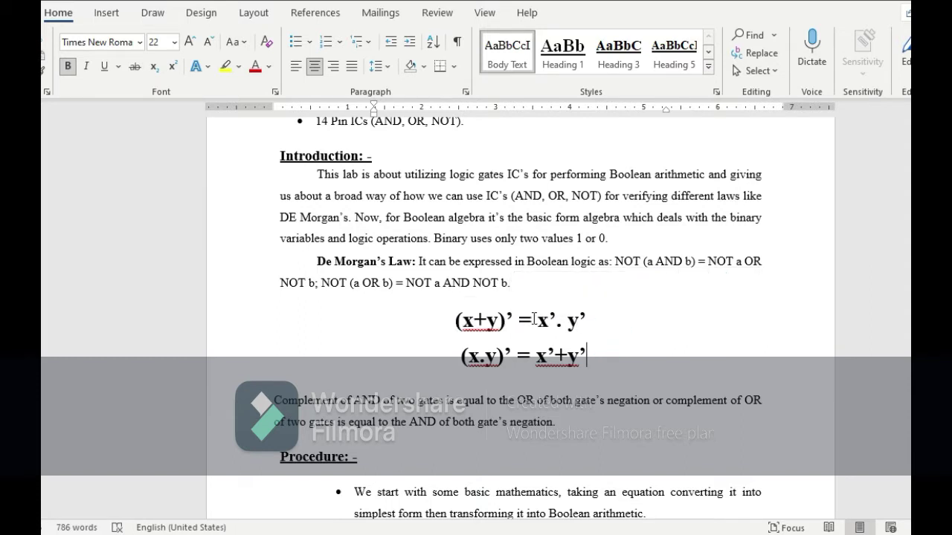
drag(521, 320, 588, 327)
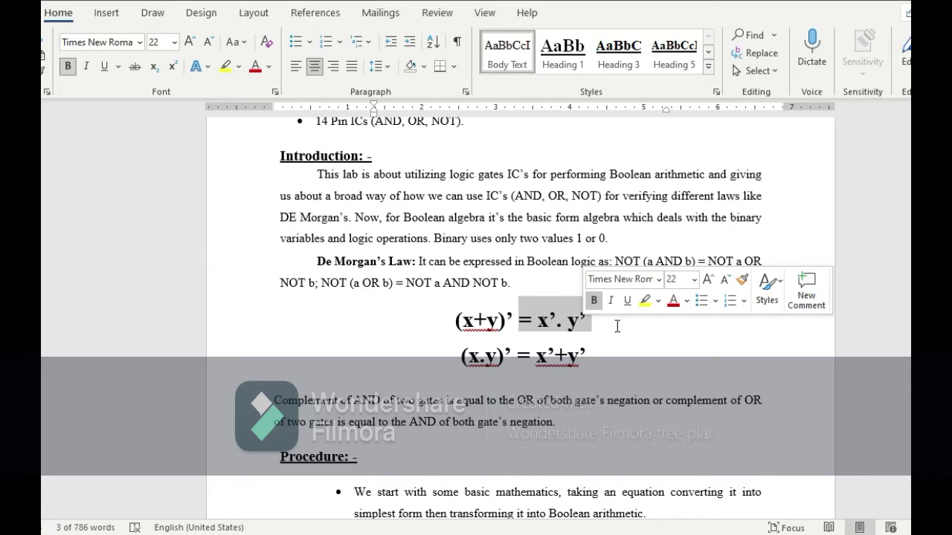
click(455, 354)
drag(455, 354, 516, 355)
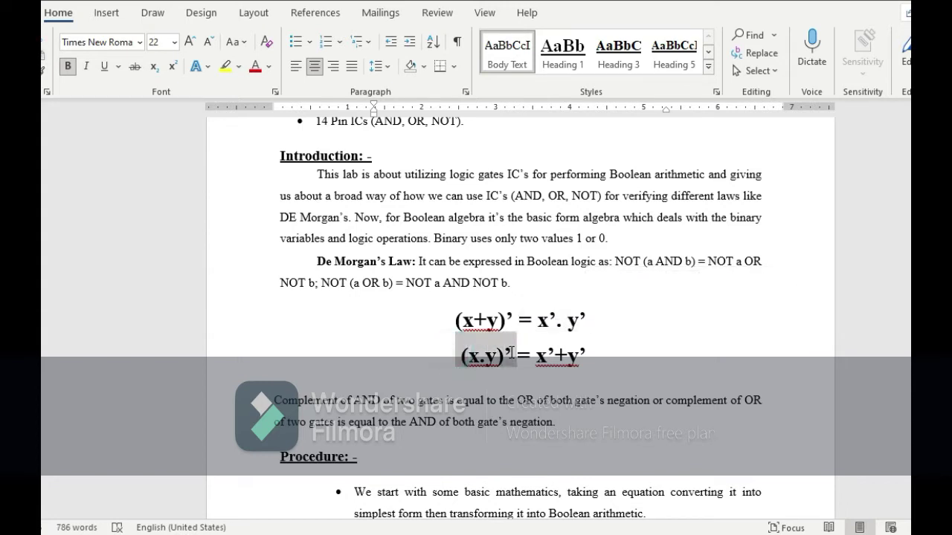
click(478, 376)
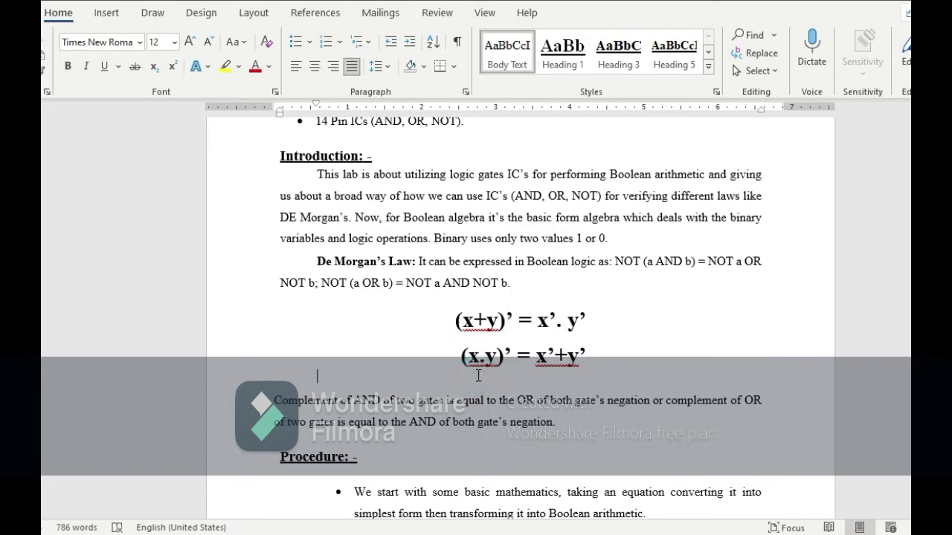
click(528, 348)
drag(563, 355, 591, 358)
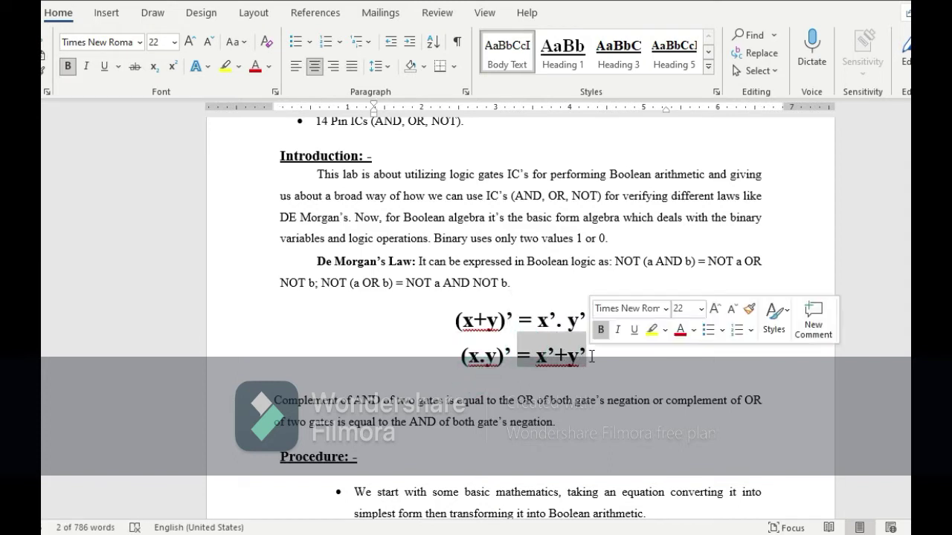
click(592, 358)
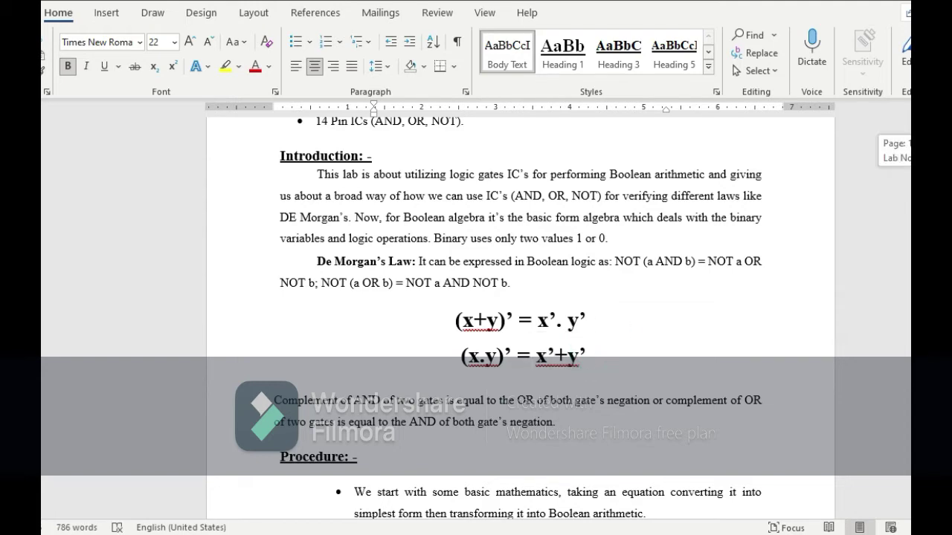
- Review the Lab No. 3 procedure and the truth tables comparing both sides of De Morgan's Law
scroll(520, 312, down, 5)
scroll(520, 312, down, 8)
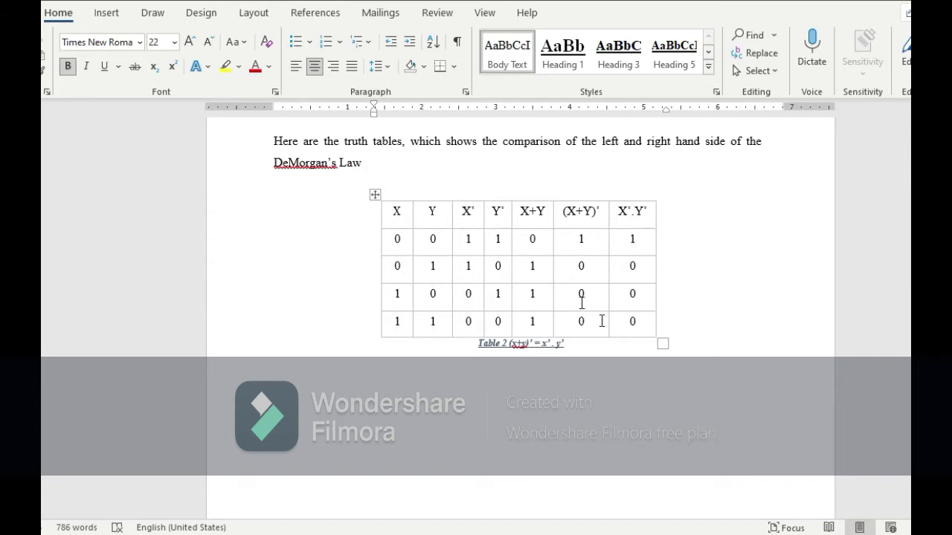
scroll(521, 313, down, 8)
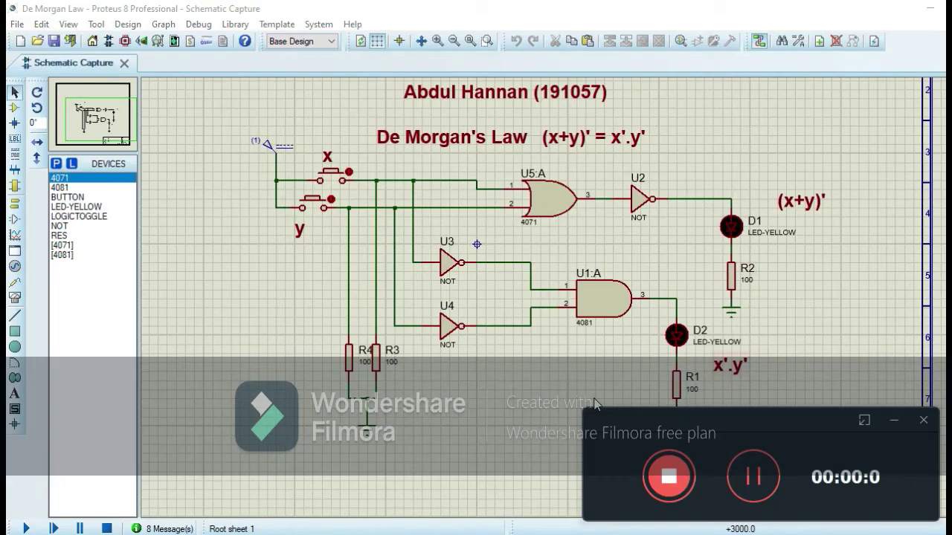
- In the De Morgan Law schematic in Proteus, examine the x and y input section, the OR-NOT branch and the NOT-AND branch
click(890, 422)
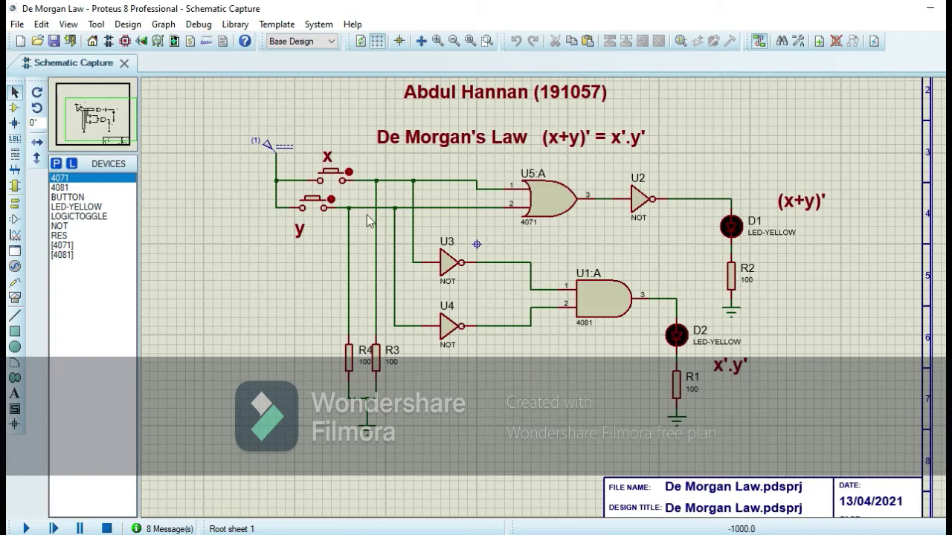
drag(215, 116, 386, 262)
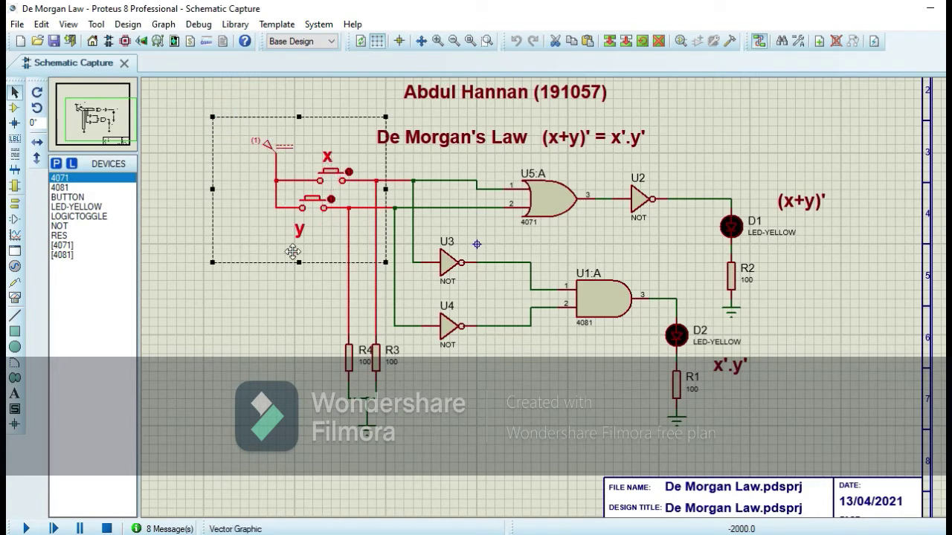
click(282, 292)
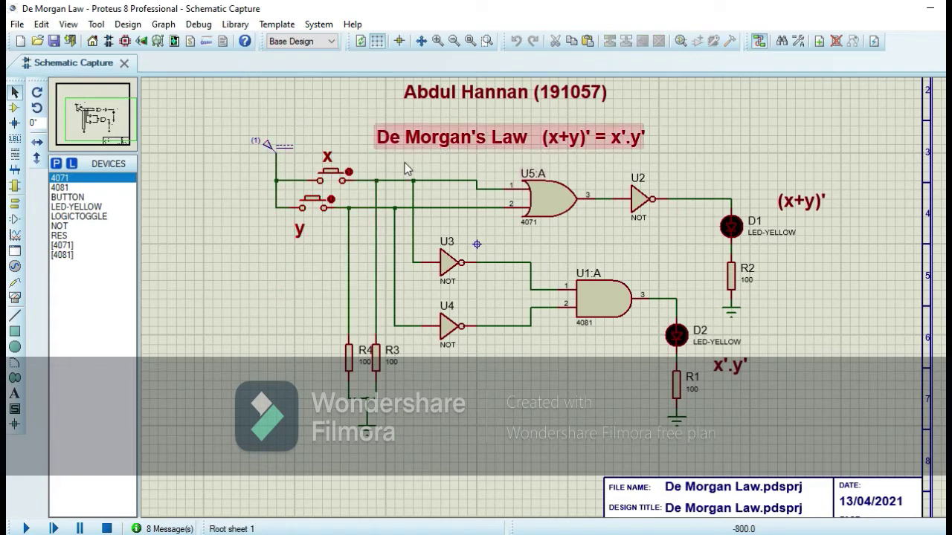
drag(403, 163, 693, 239)
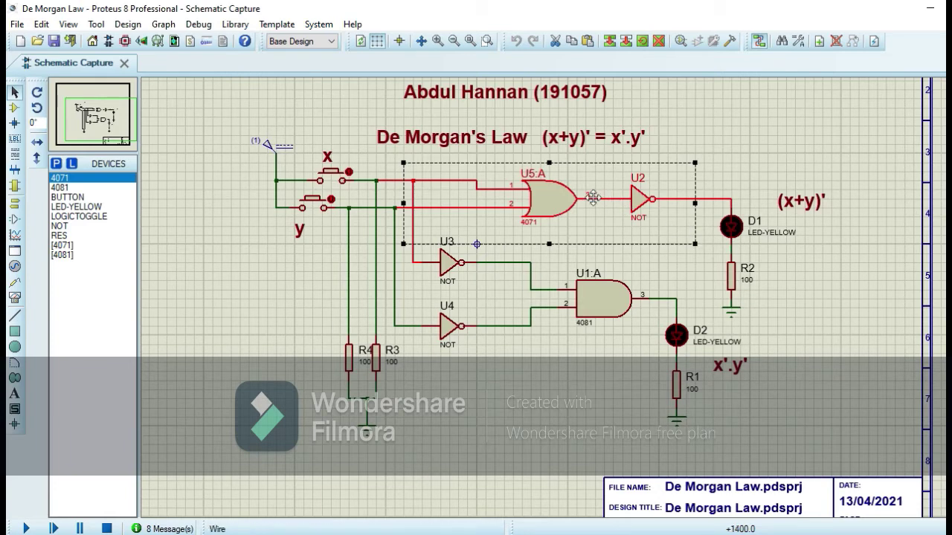
click(581, 224)
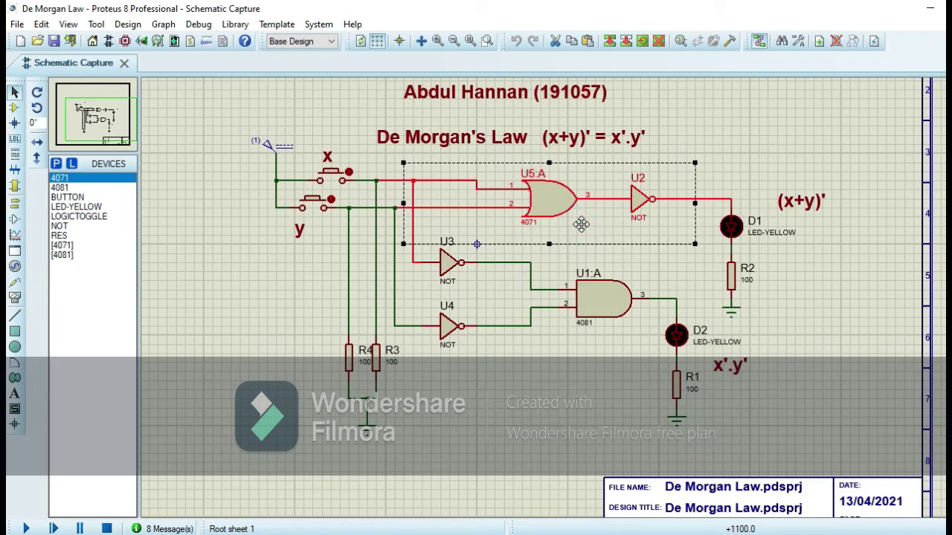
click(563, 264)
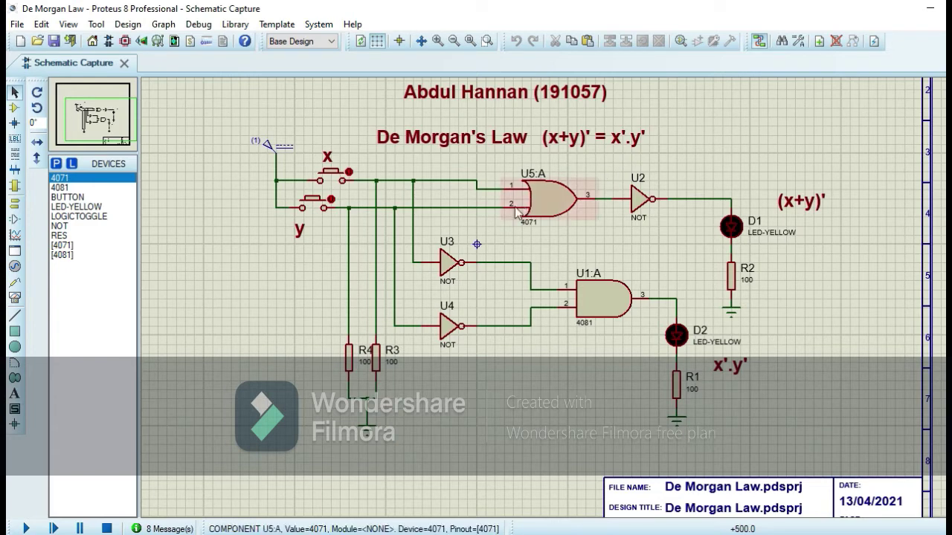
drag(420, 219, 658, 380)
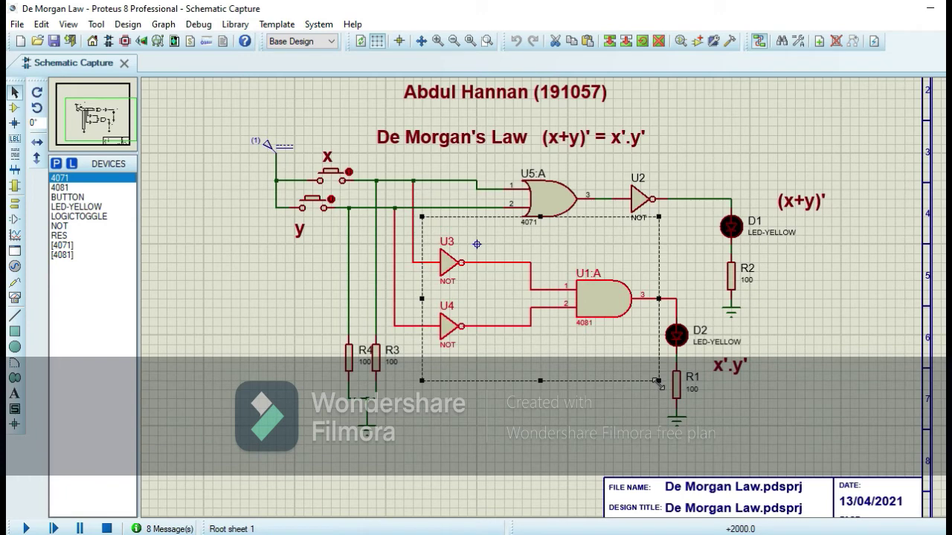
click(555, 409)
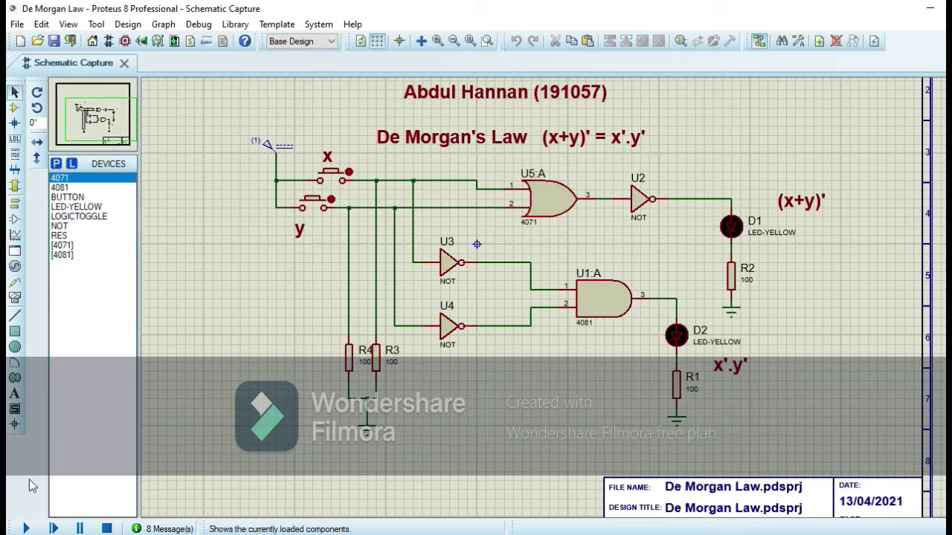
- Run the De Morgan Law simulation and test the circuit with x alone, both inputs, y alone and neither input switched on
click(28, 529)
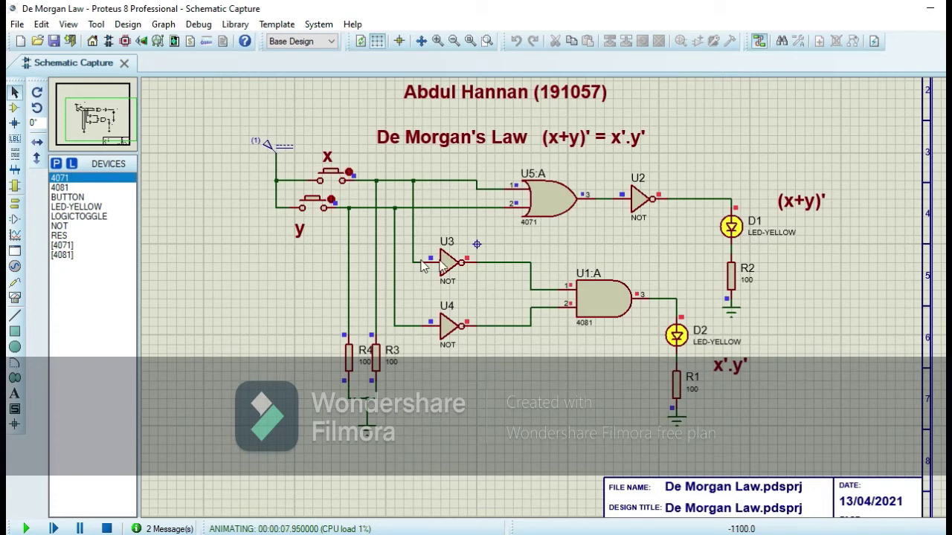
click(350, 176)
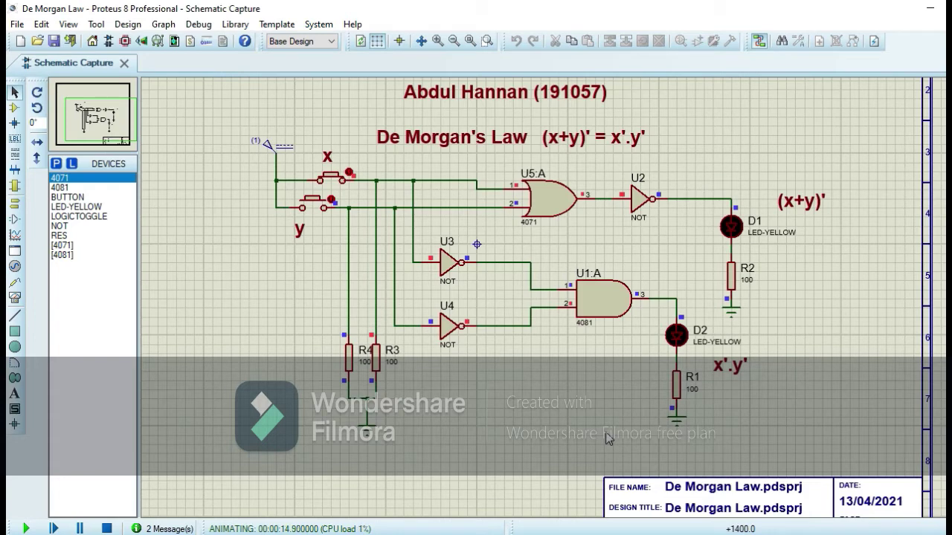
click(335, 202)
click(348, 173)
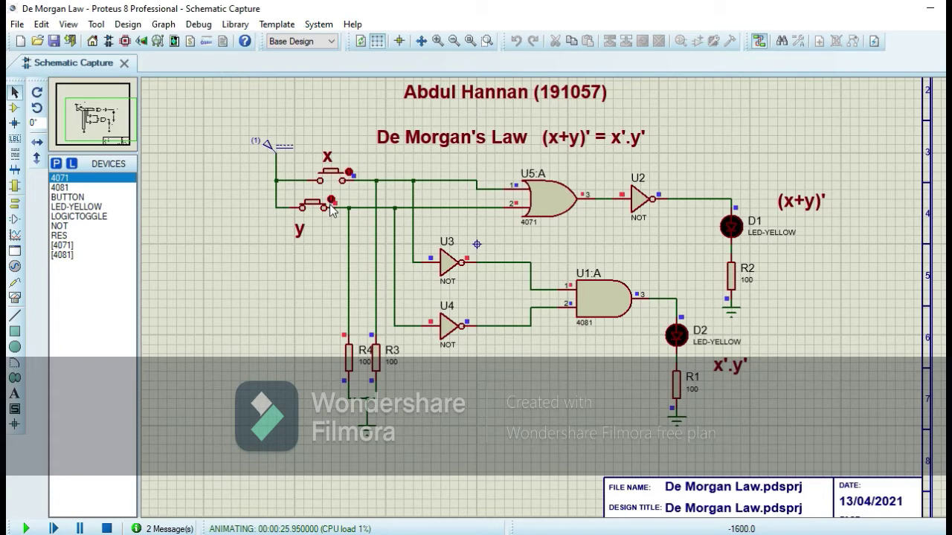
click(331, 205)
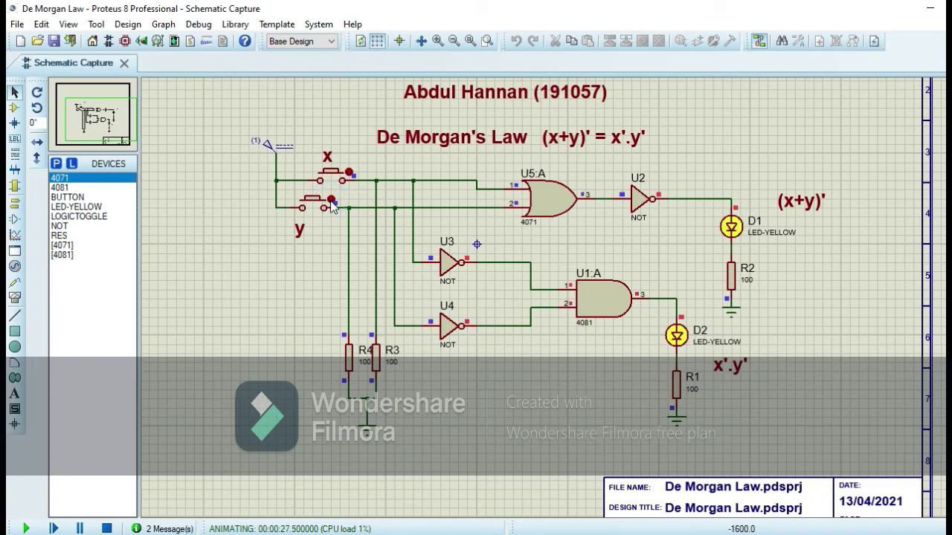
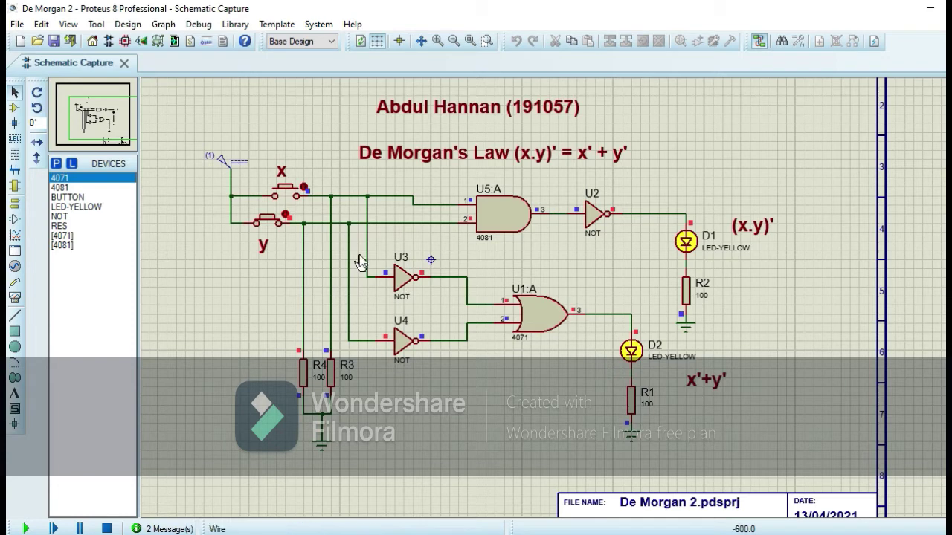
- In the running De Morgan 2 simulation, toggle input y of the (x.y)' = x' + y' circuit
click(287, 218)
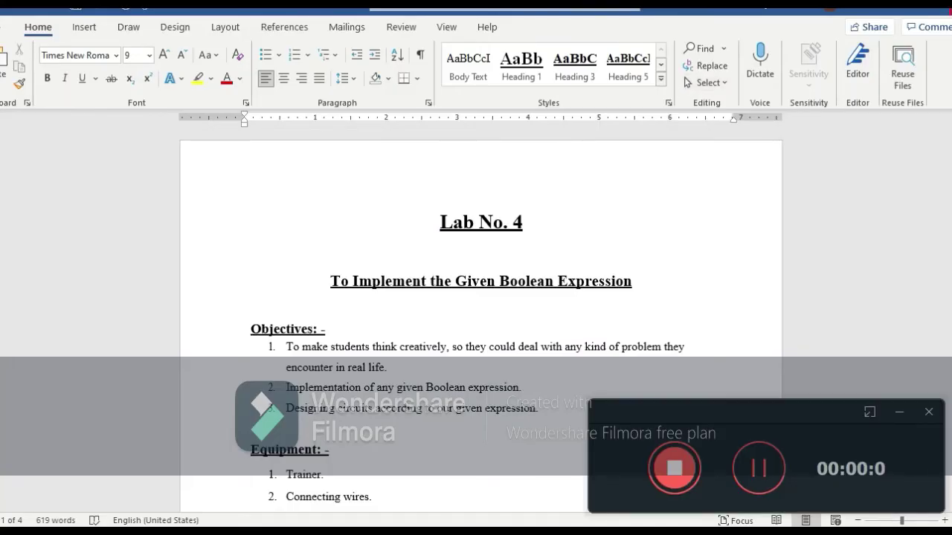
- In the Lab No. 4 Word document, read to the introduction and highlight the functions F1=A’B+C’D and F2=A’B’+C’D’
click(899, 411)
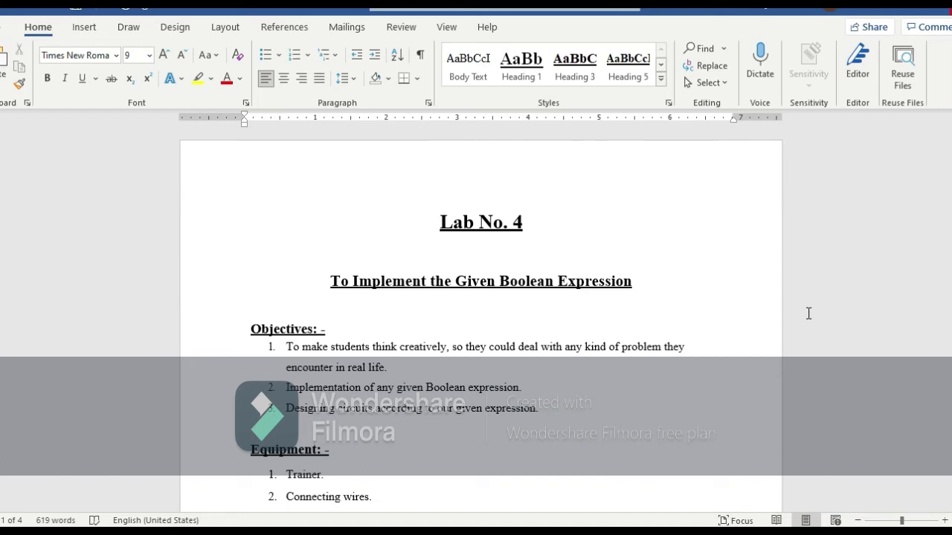
scroll(481, 313, down, 10)
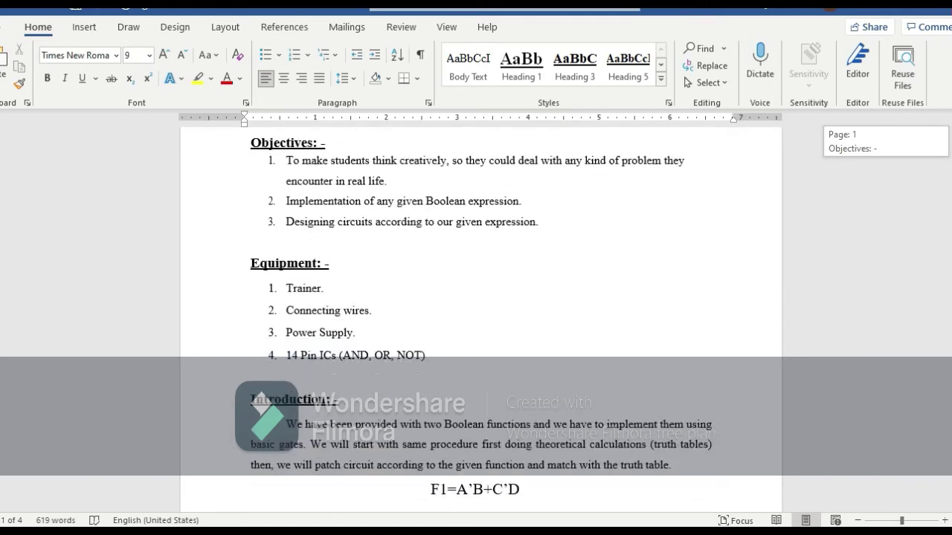
scroll(480, 312, up, 3)
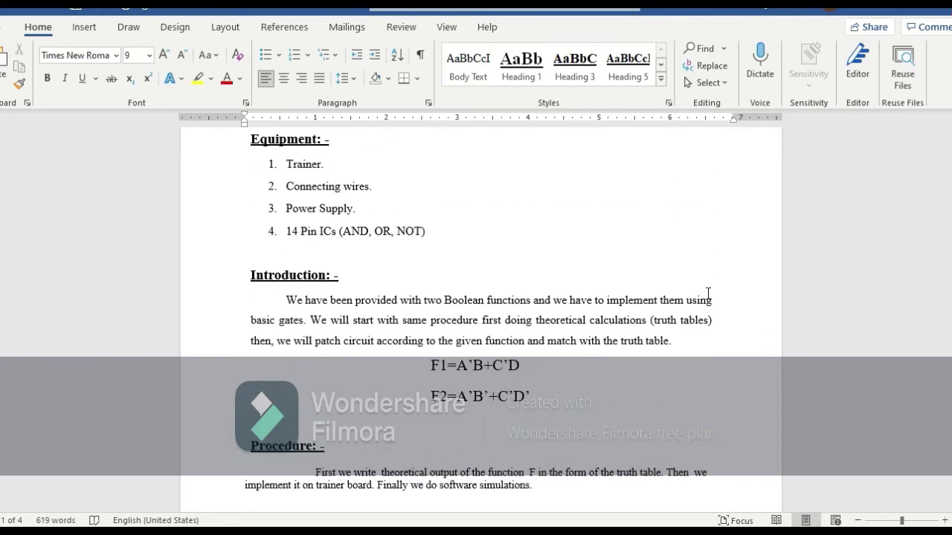
drag(423, 357, 540, 411)
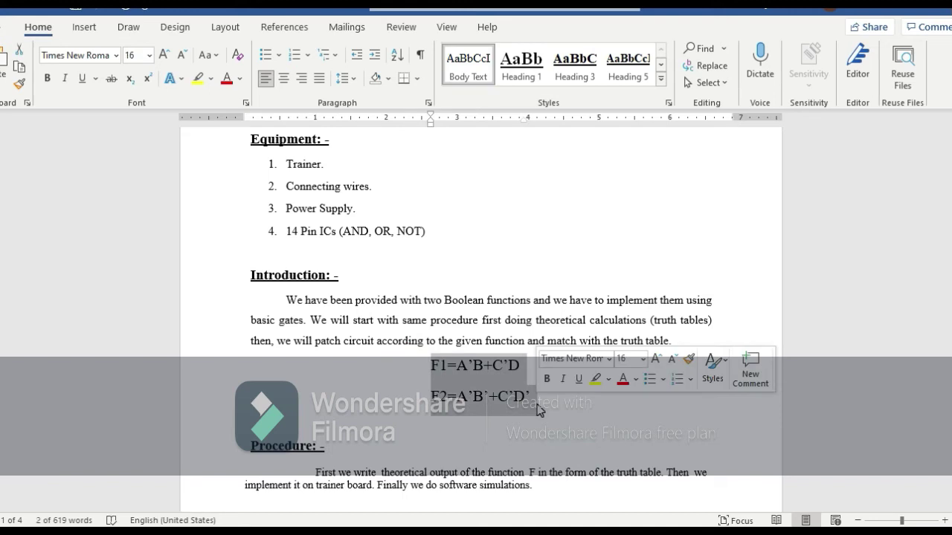
click(540, 409)
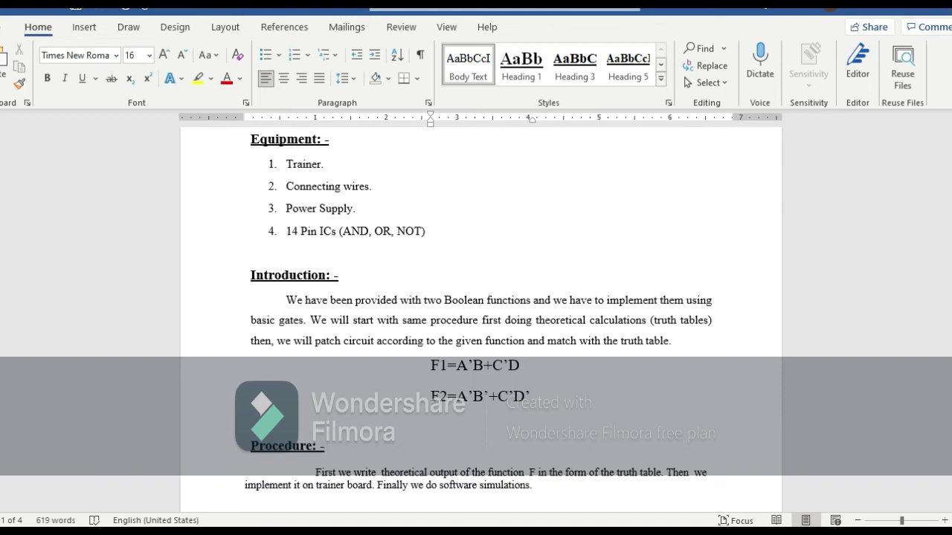
- Examine the truth table for F1 in the Theoretical Procedure section
scroll(481, 316, down, 10)
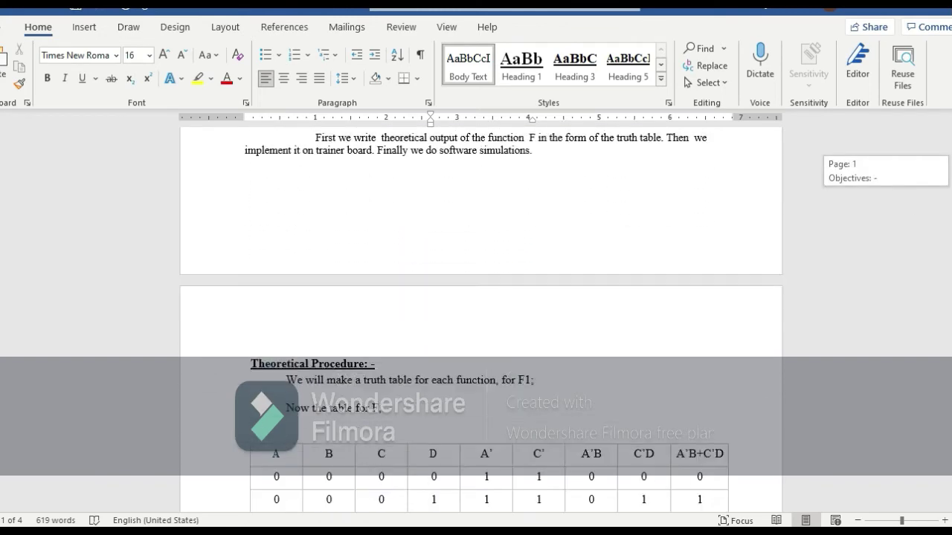
scroll(480, 317, down, 1)
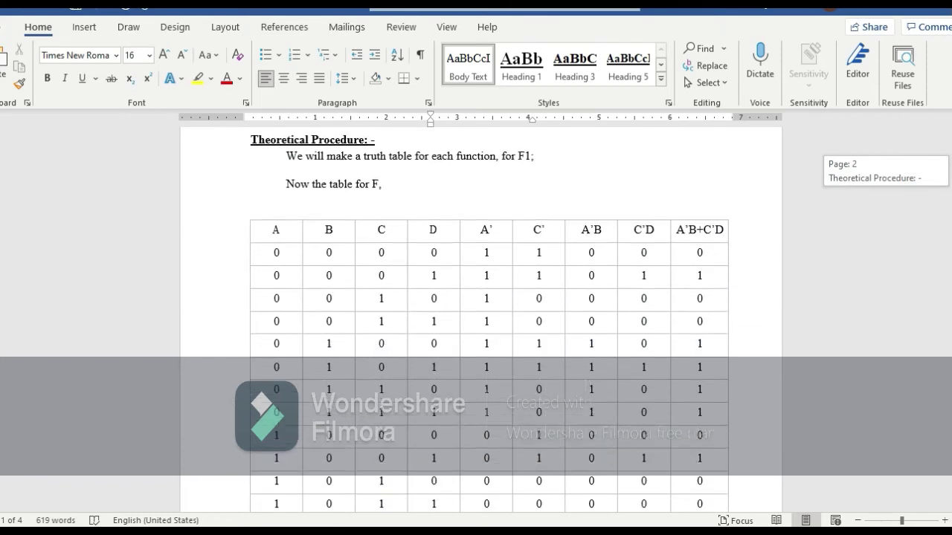
scroll(480, 317, down, 2)
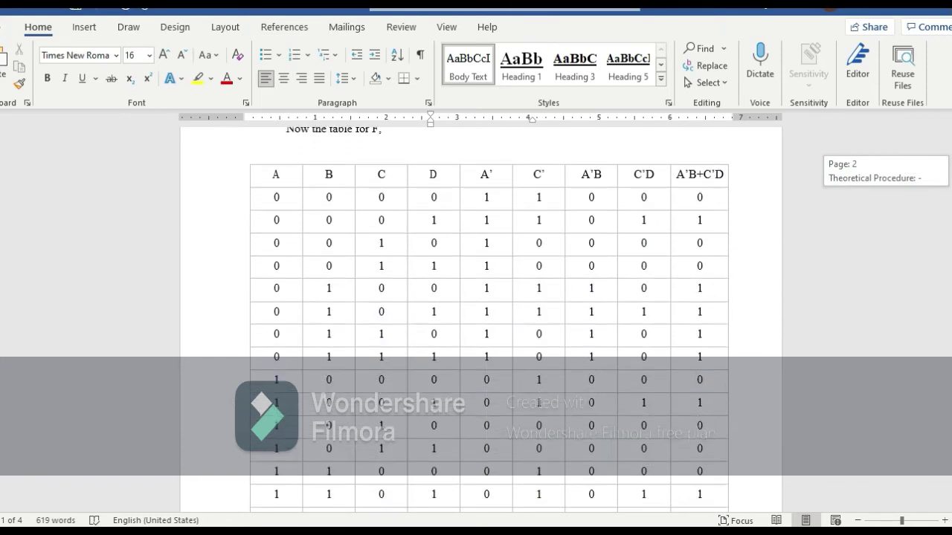
- Read the A’B+C’D truth table down to its last row and check the Schematic Procedure steps below it
scroll(480, 316, down, 1)
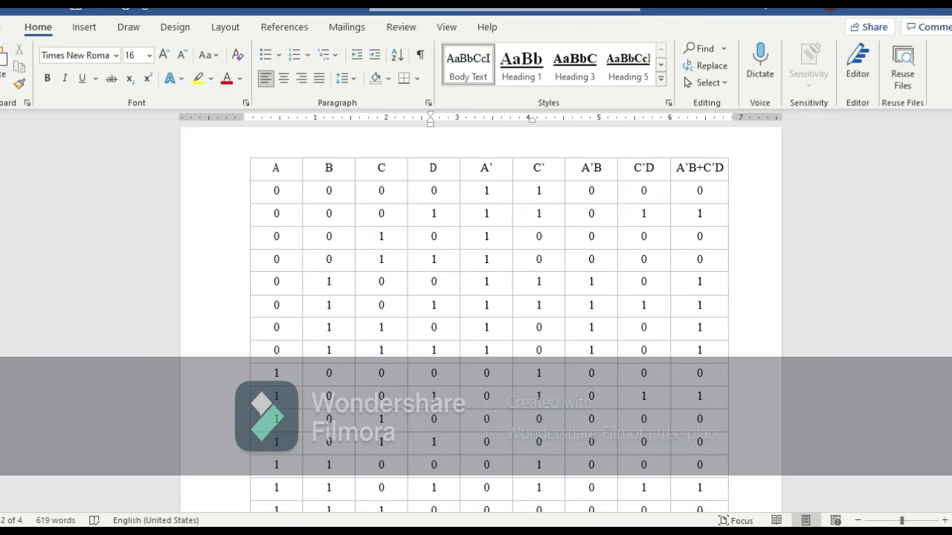
scroll(489, 319, down, 2)
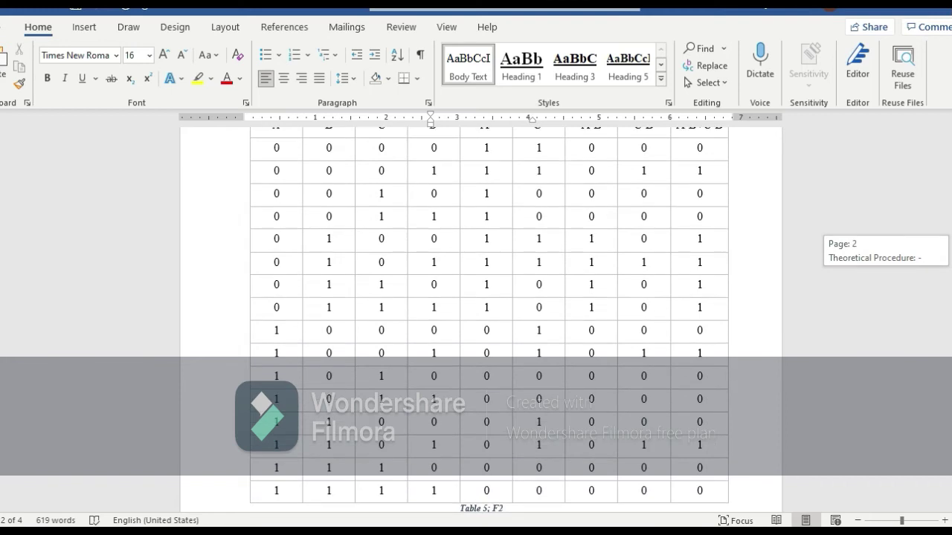
scroll(489, 322, up, 1)
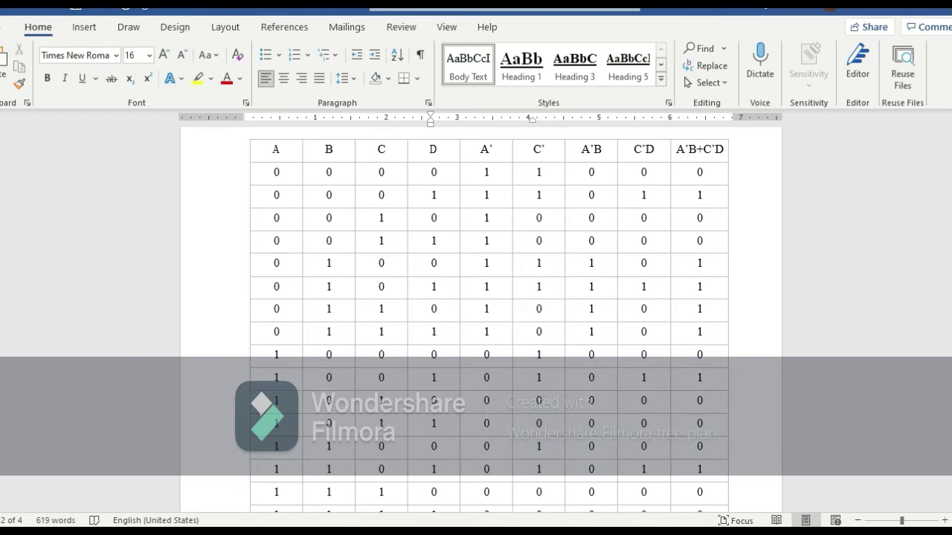
scroll(480, 320, down, 5)
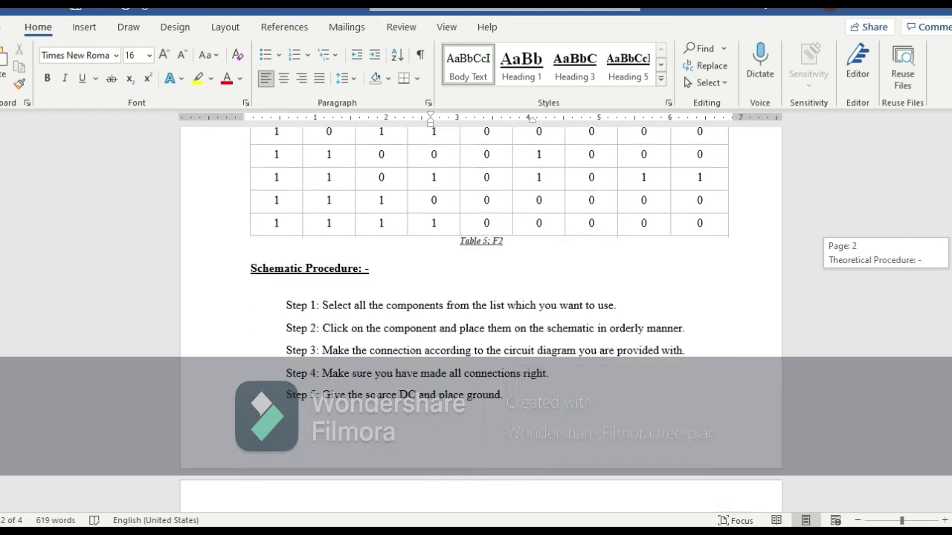
scroll(481, 320, up, 10)
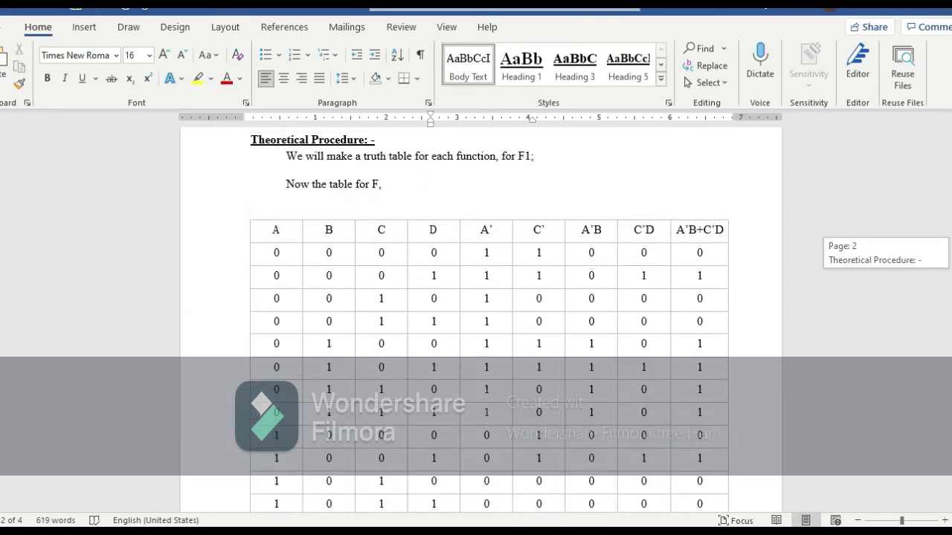
scroll(481, 319, down, 1)
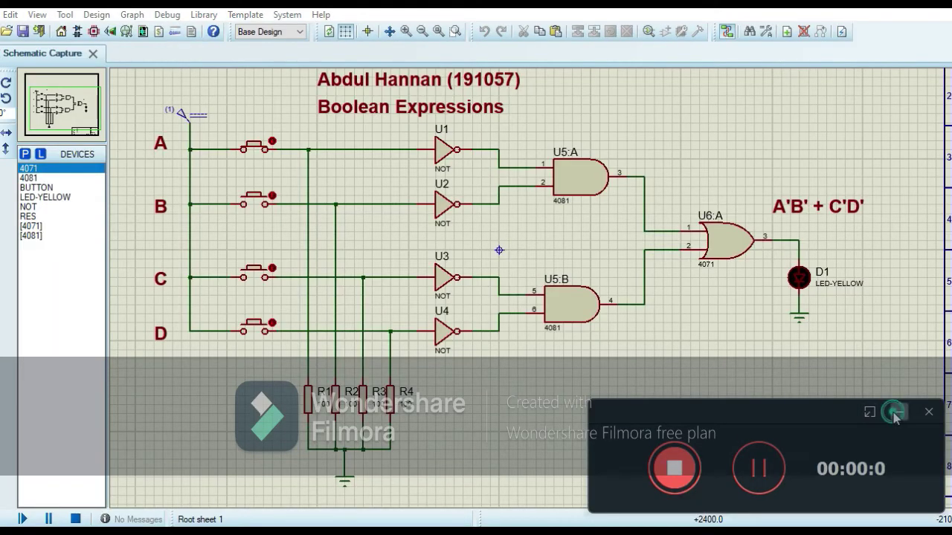
- In the Proteus Boolean Expression 2 schematic, highlight in turn the inverters U3 and U4, AND gate U5:B and OR gate U6:A
click(894, 413)
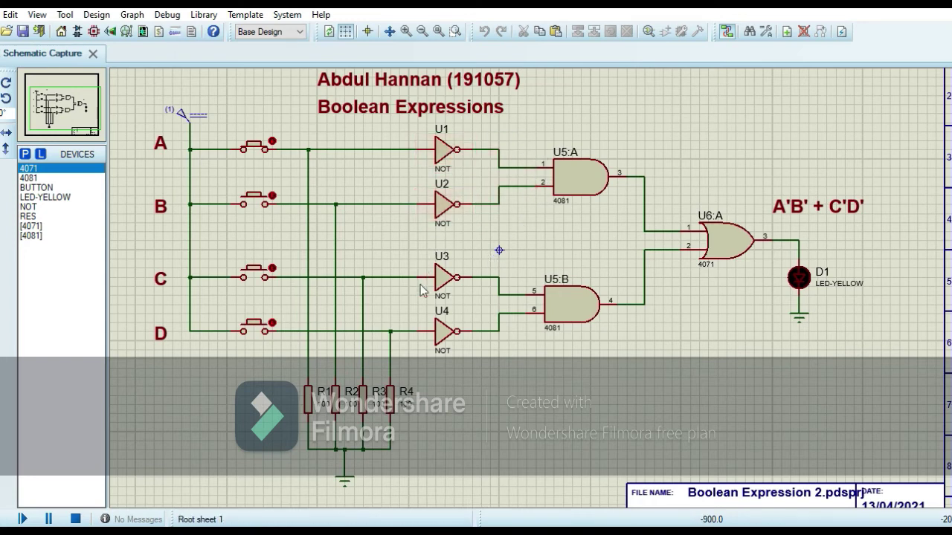
click(377, 242)
drag(407, 266, 508, 369)
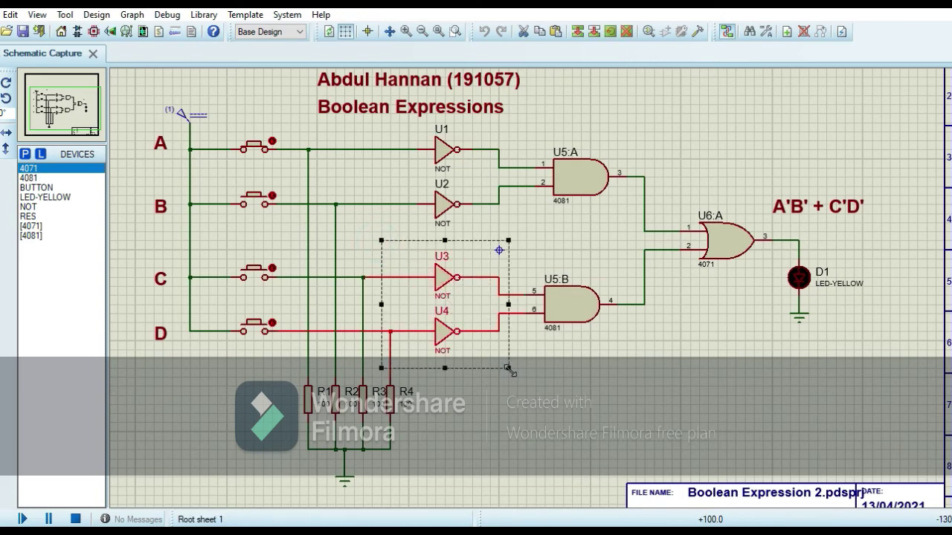
click(563, 379)
drag(517, 250, 627, 366)
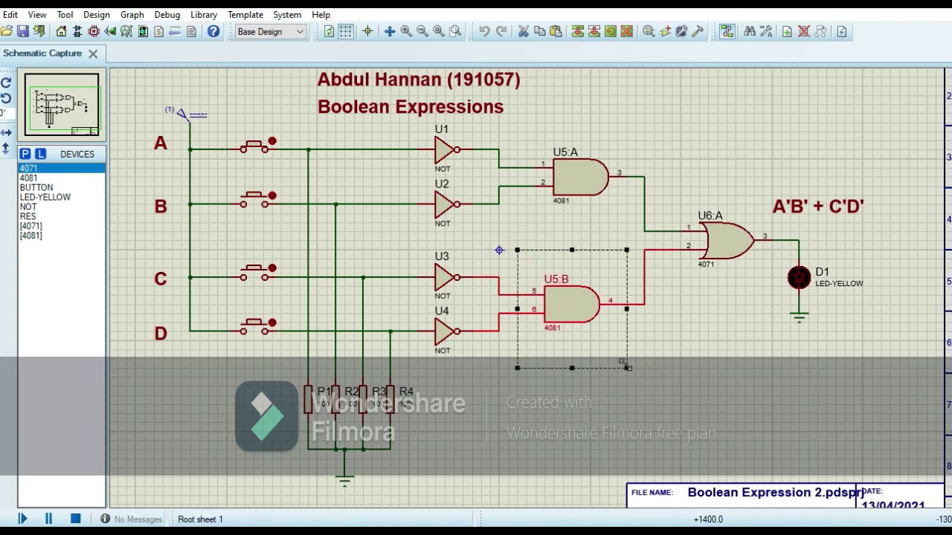
click(730, 319)
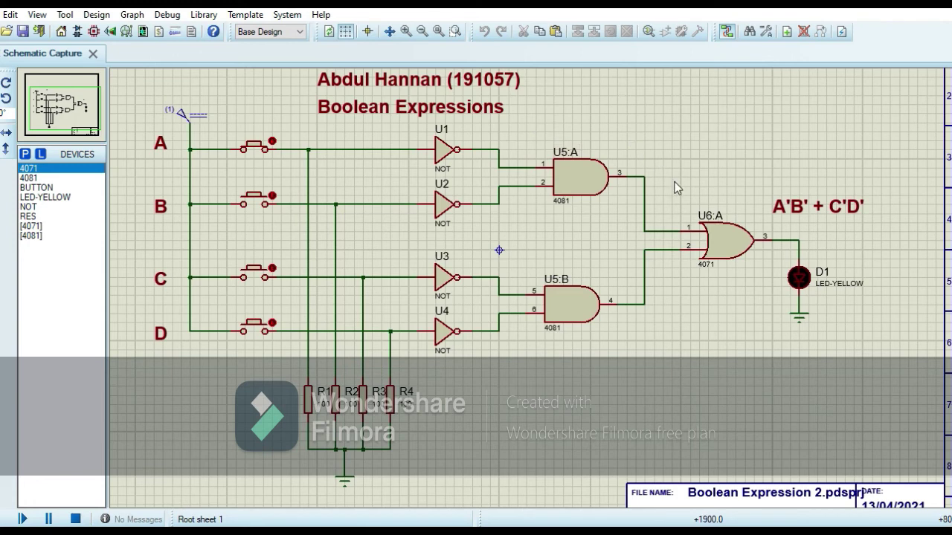
drag(677, 188, 766, 307)
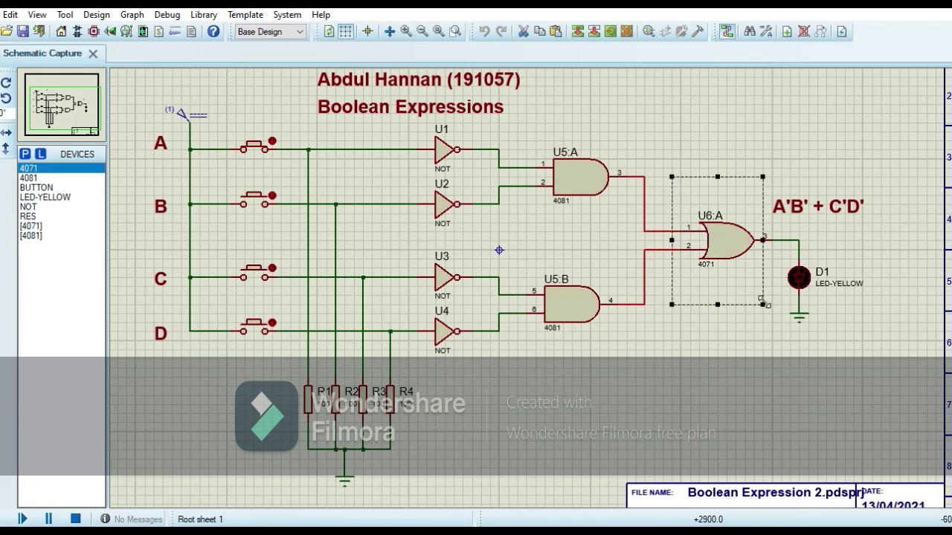
click(730, 348)
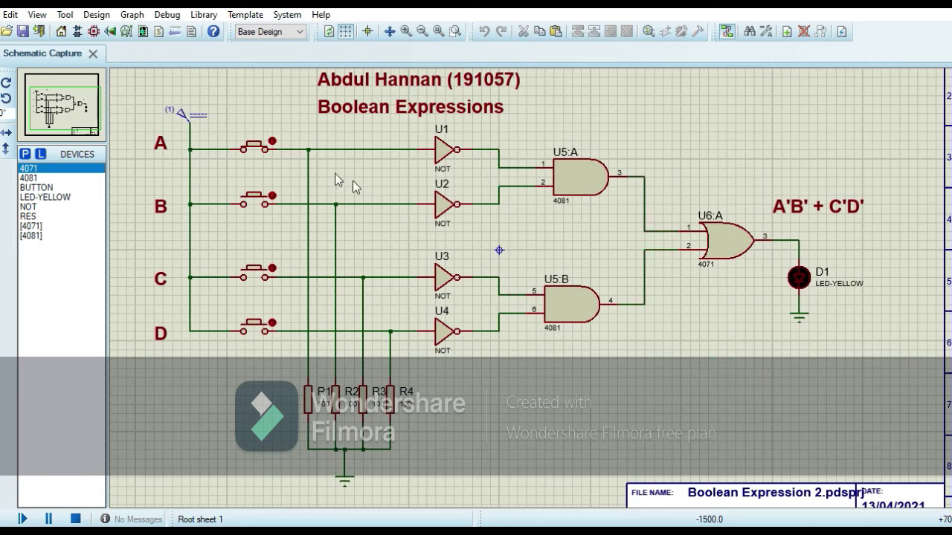
- Run the A'B' + C'D' simulation and test it by switching on inputs A, B, C and D in turn, then switching off A and B
click(273, 142)
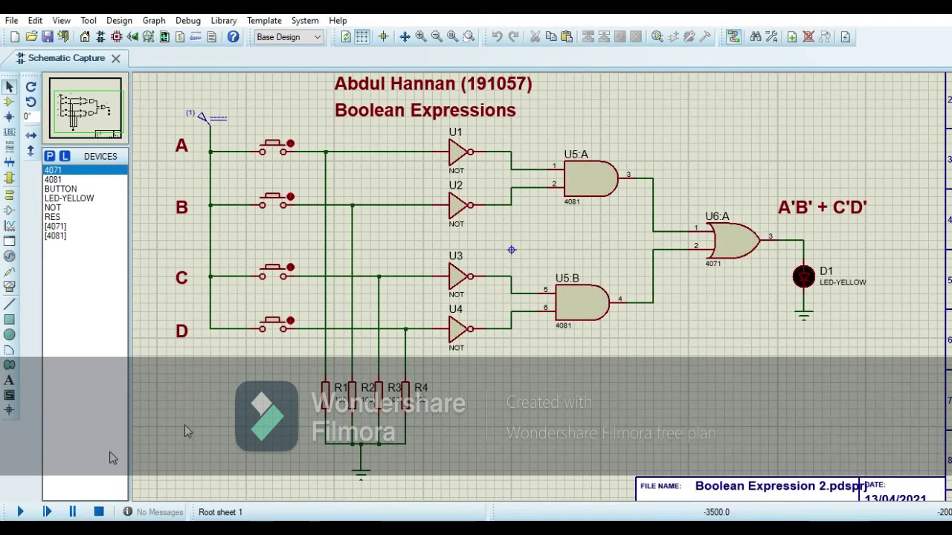
click(20, 513)
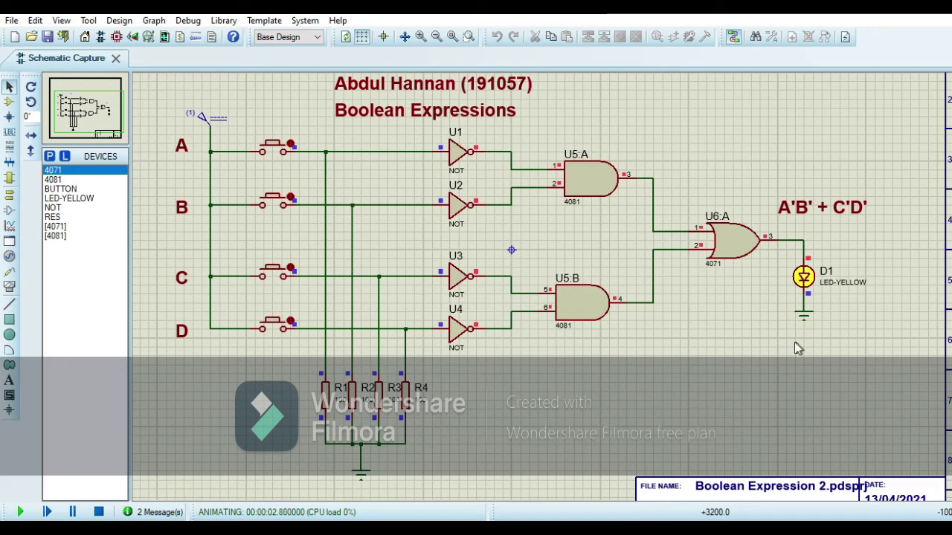
click(292, 144)
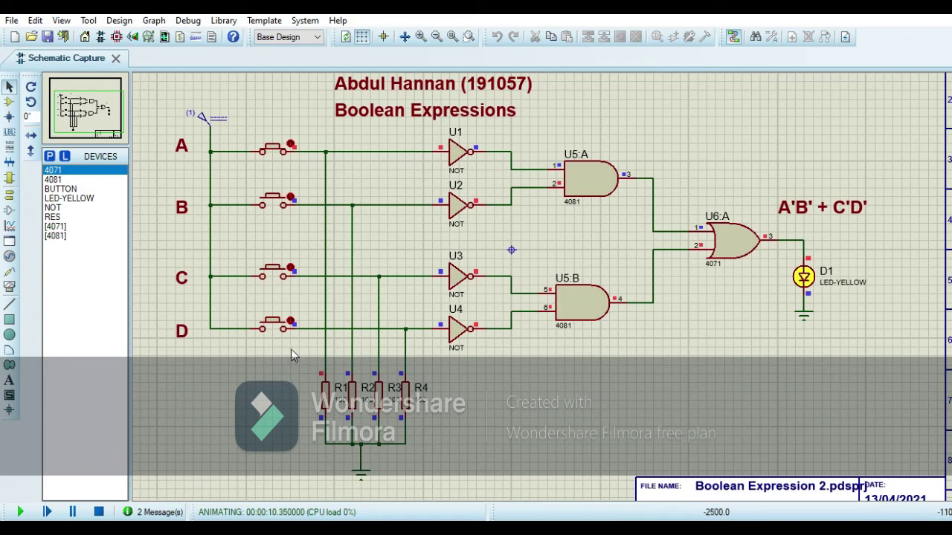
click(290, 271)
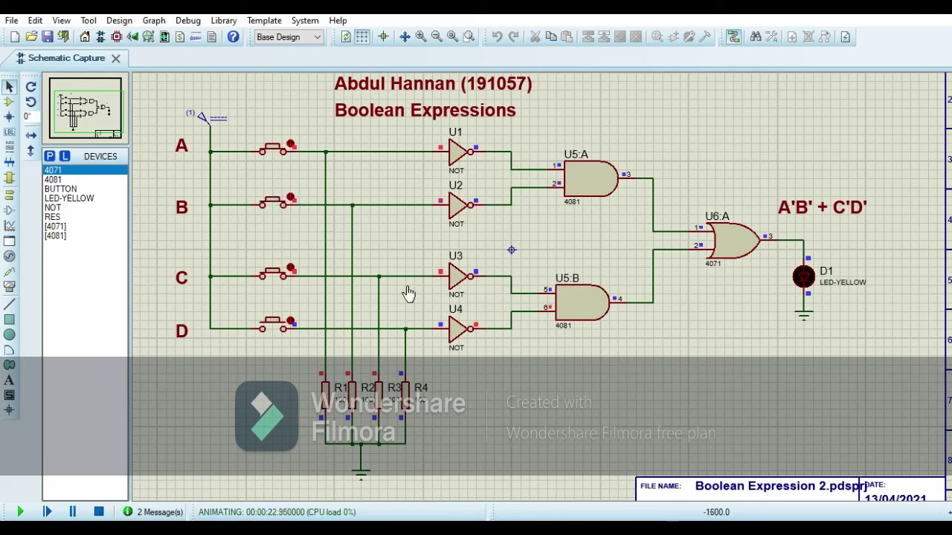
click(293, 326)
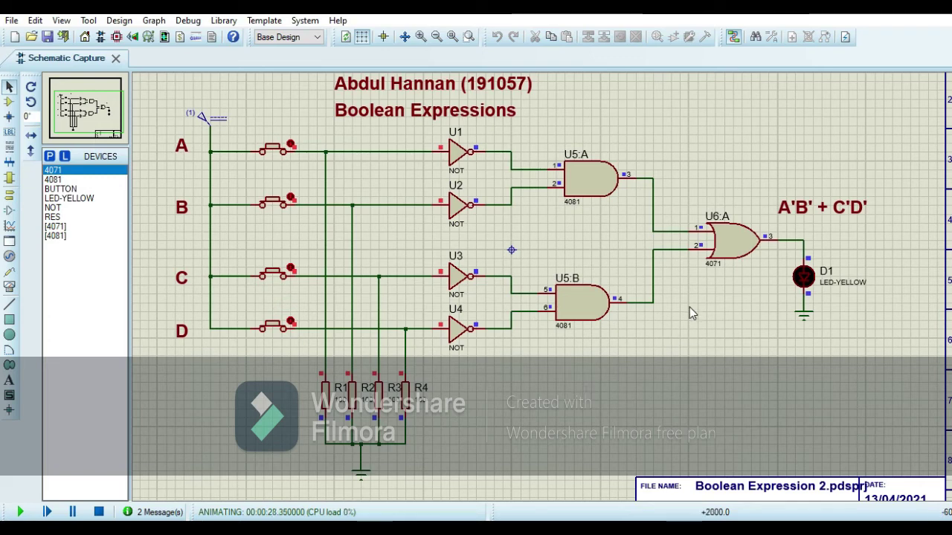
click(292, 147)
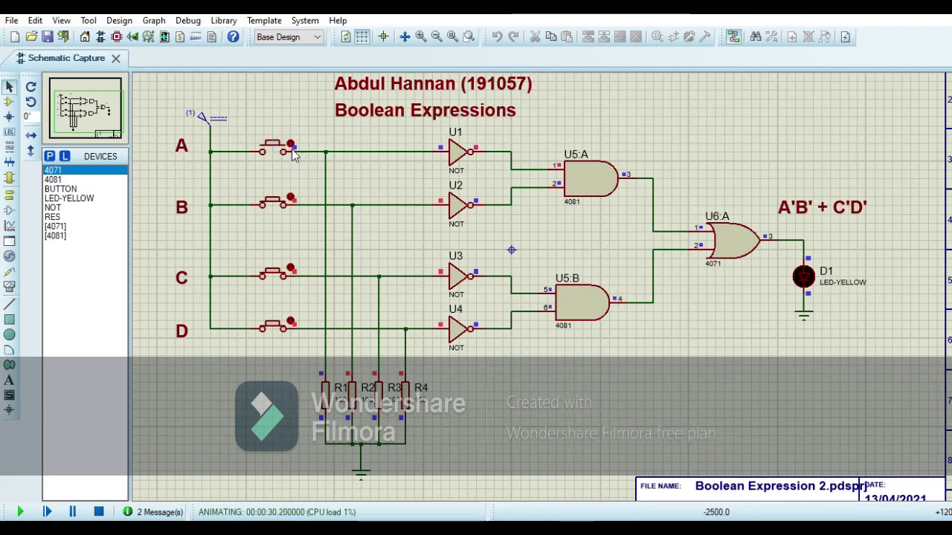
click(293, 202)
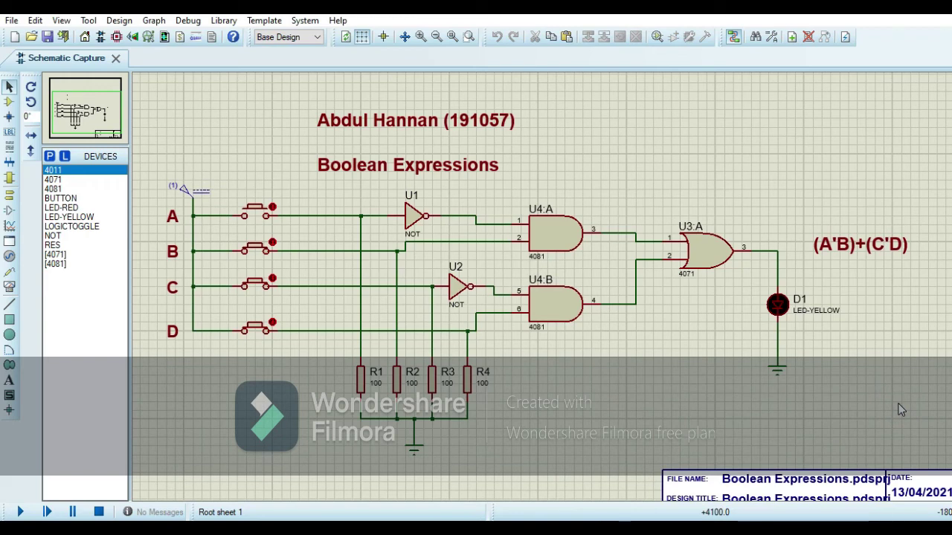
- In the (A'B)+(C'D) schematic, highlight in turn inverter U1, AND gate U4:A, inverter U2, AND gate U4:B and OR gate U3:A
drag(374, 185, 440, 251)
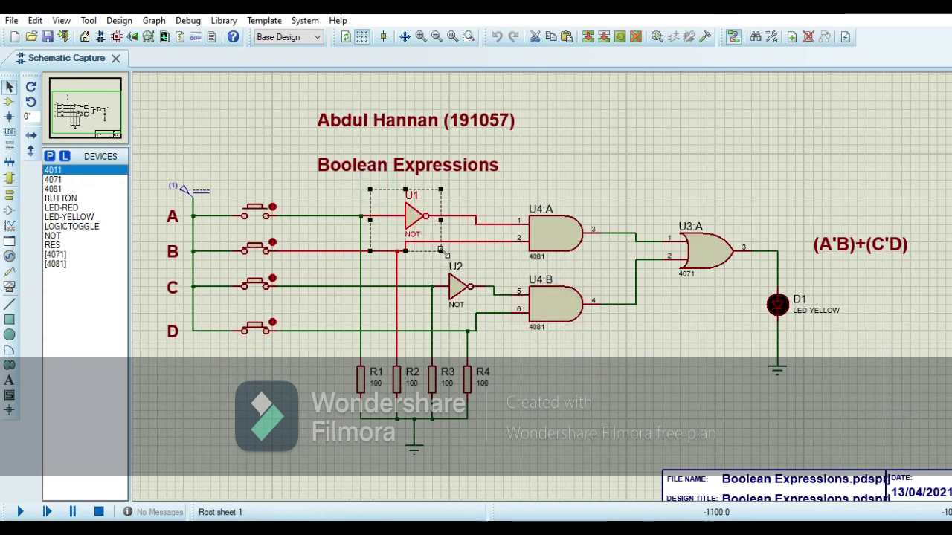
click(478, 186)
drag(476, 189, 600, 276)
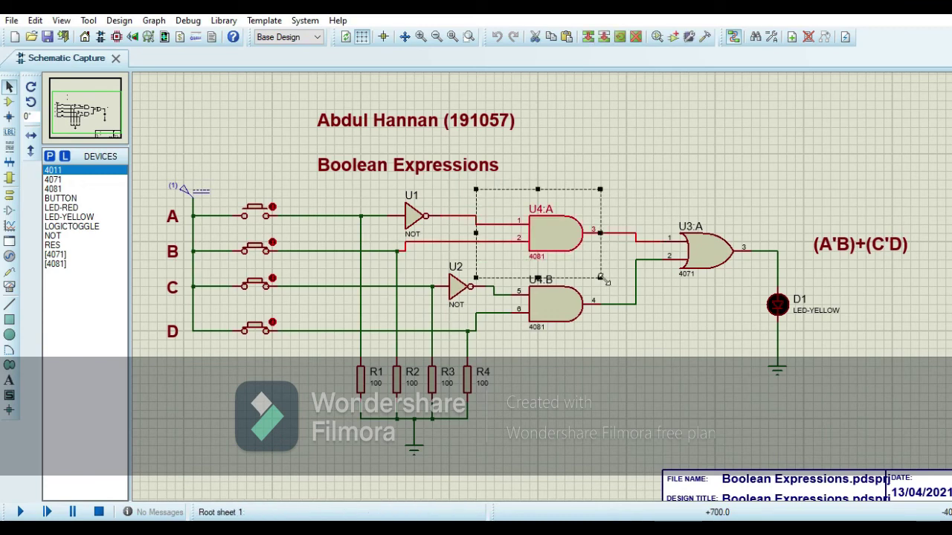
click(611, 339)
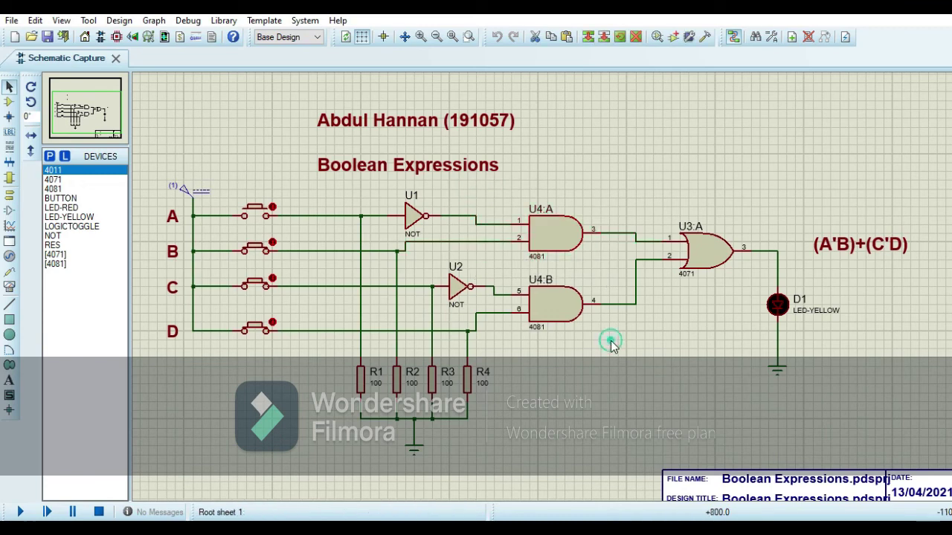
drag(420, 258, 495, 305)
drag(600, 365, 502, 259)
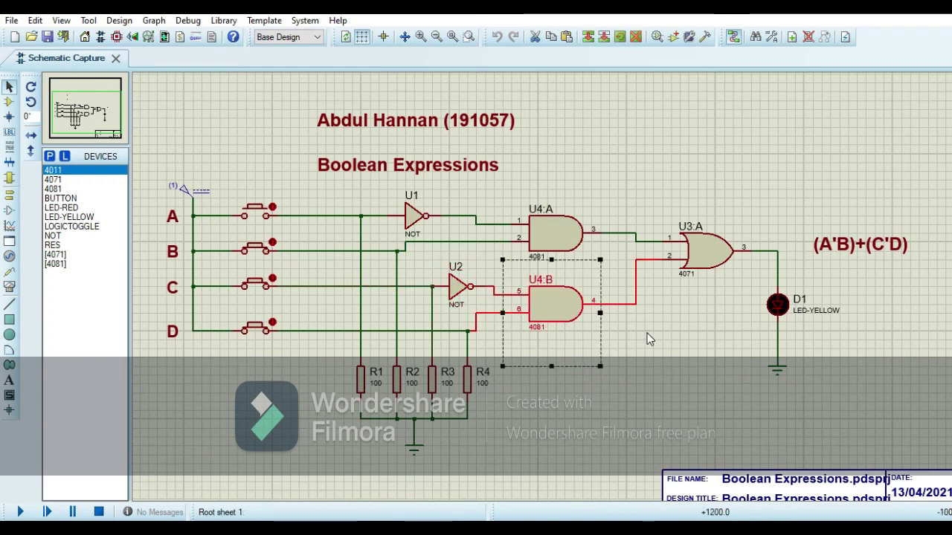
click(684, 330)
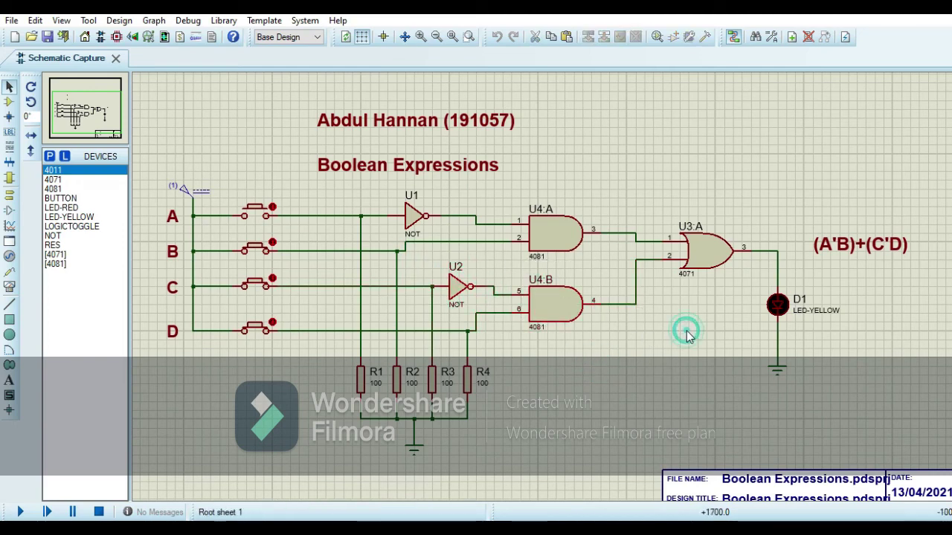
drag(643, 179, 751, 313)
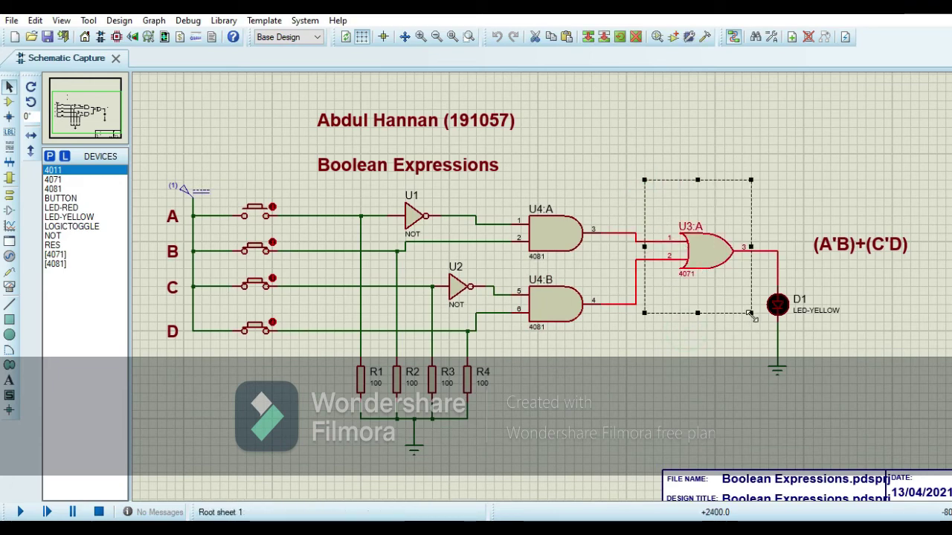
click(685, 345)
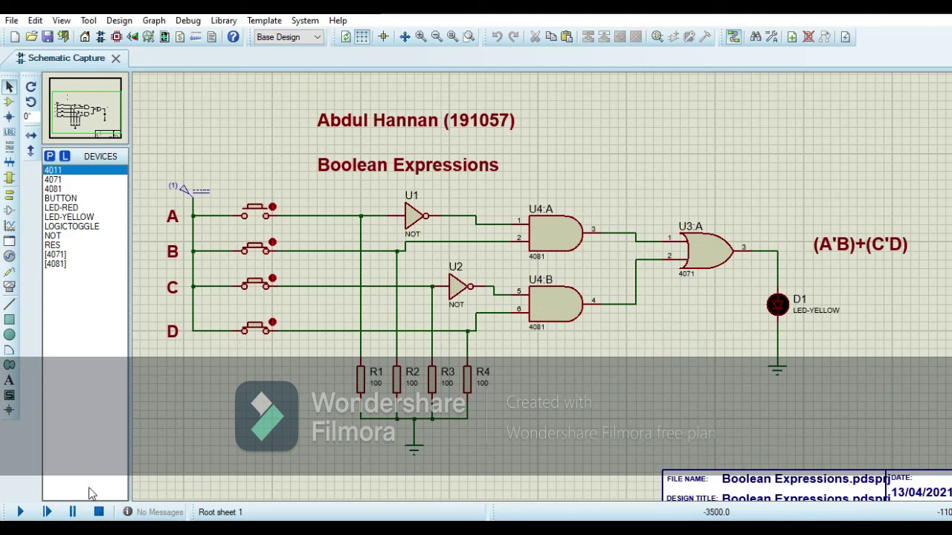
- Run the (A'B)+(C'D) simulation and, with C on, test it with B and D off, A on, both A and B on, and B without A
click(20, 512)
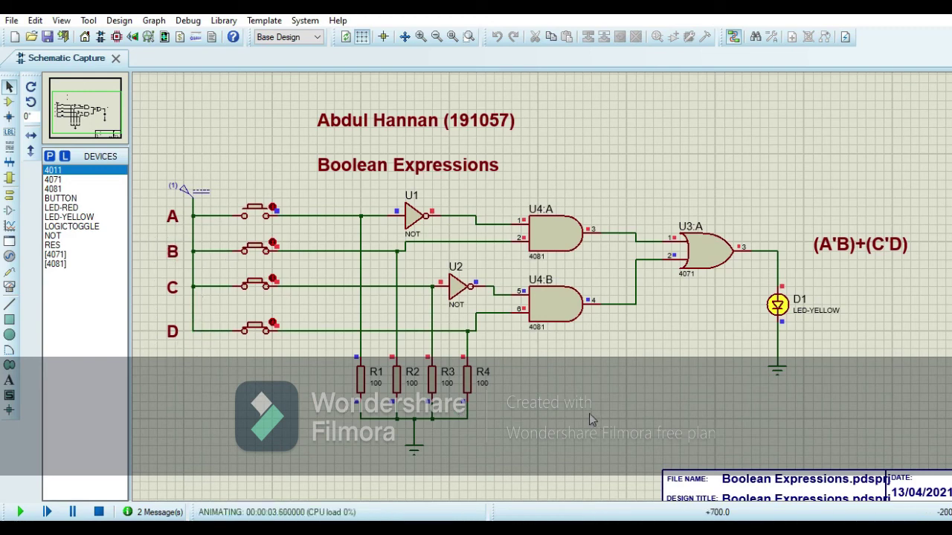
click(274, 246)
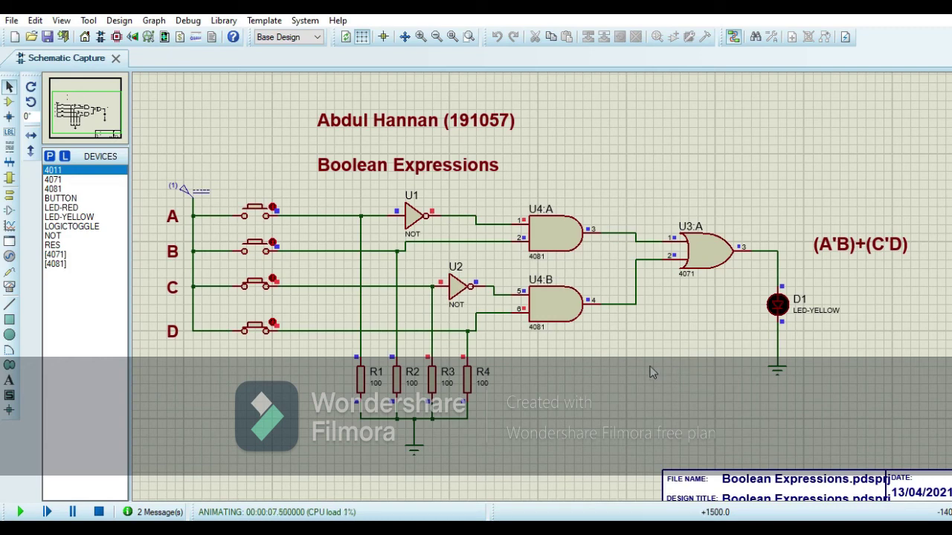
click(273, 327)
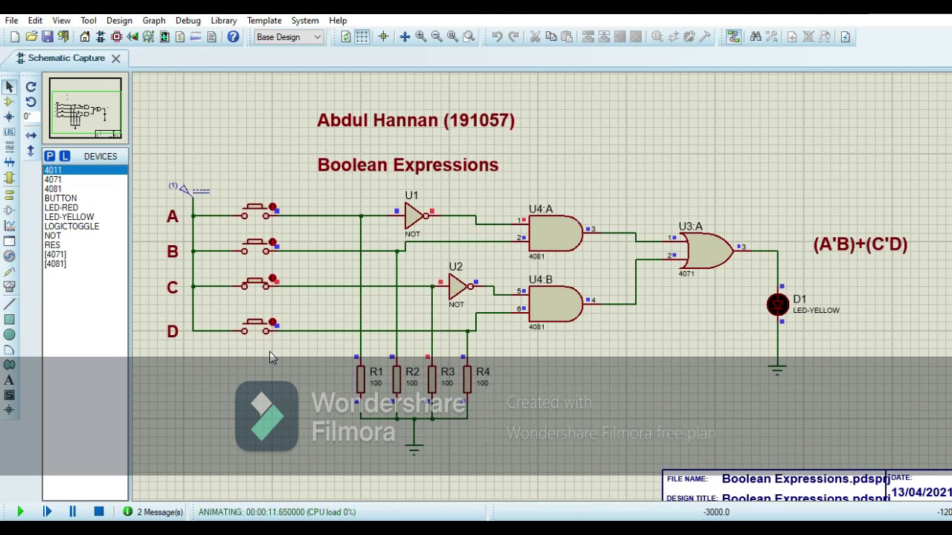
click(273, 216)
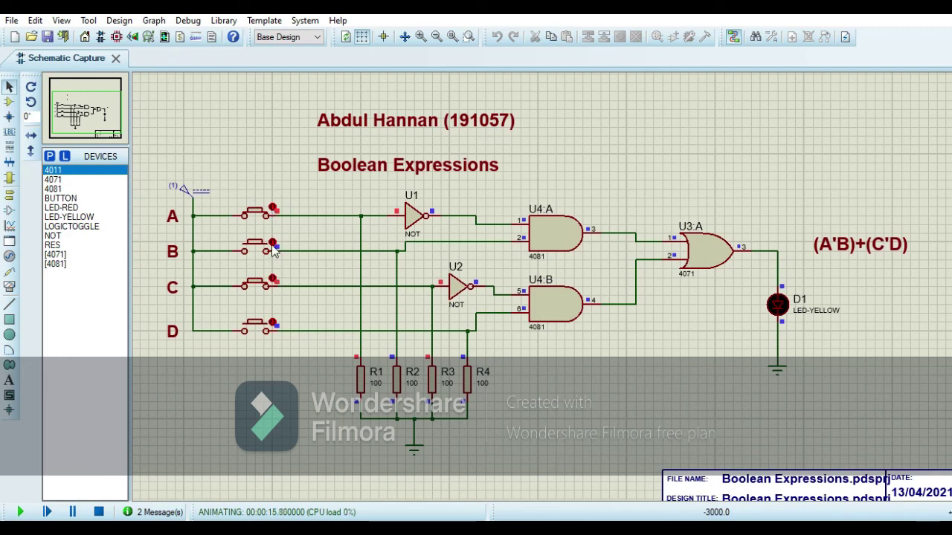
click(272, 247)
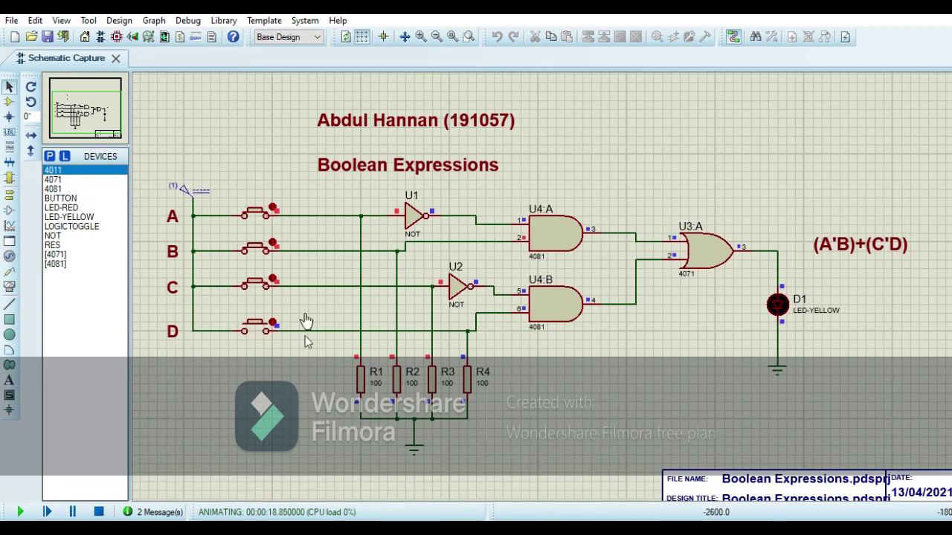
click(272, 211)
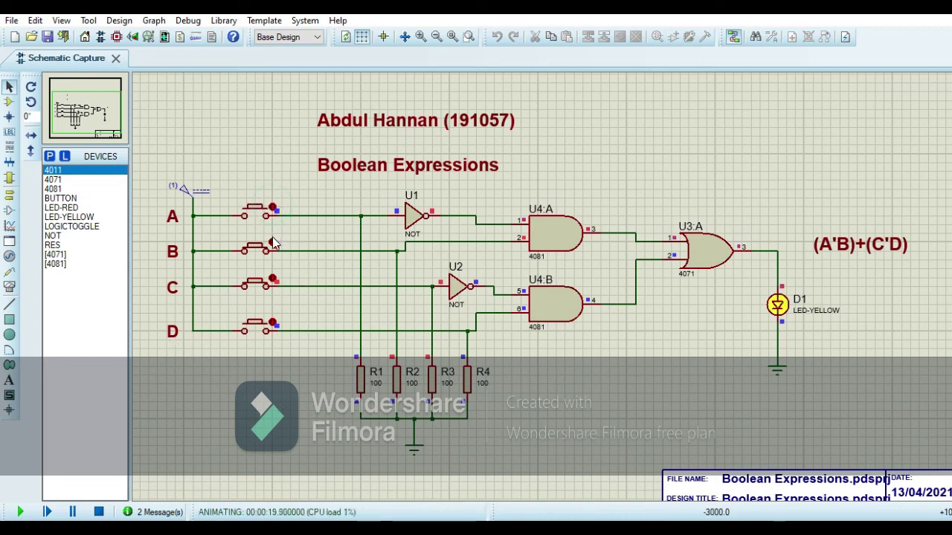